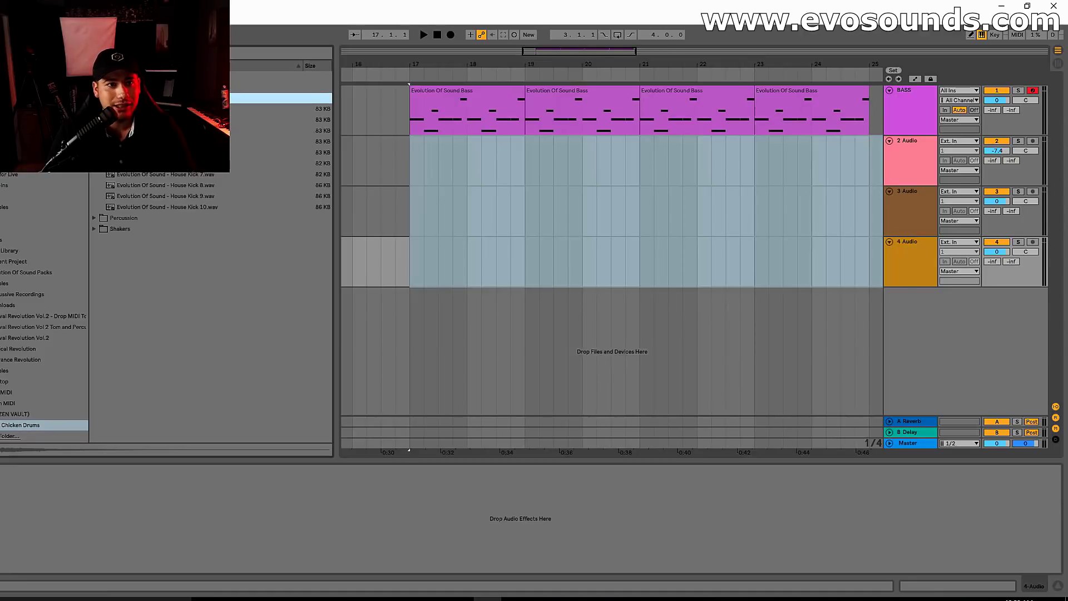
Audition the house kicks and place House Kick 4 on the second audio track at the start of bar 17.
{"action": "left_click", "coordinate": [156, 131]}
{"action": "key", "text": "Up"}
{"action": "key", "text": "Up"}
{"action": "key", "text": "Down"}
{"action": "key", "text": "Down"}
{"action": "key", "text": "Down"}
{"action": "left_click_drag", "start_coordinate": [167, 141], "coordinate": [413, 229]}
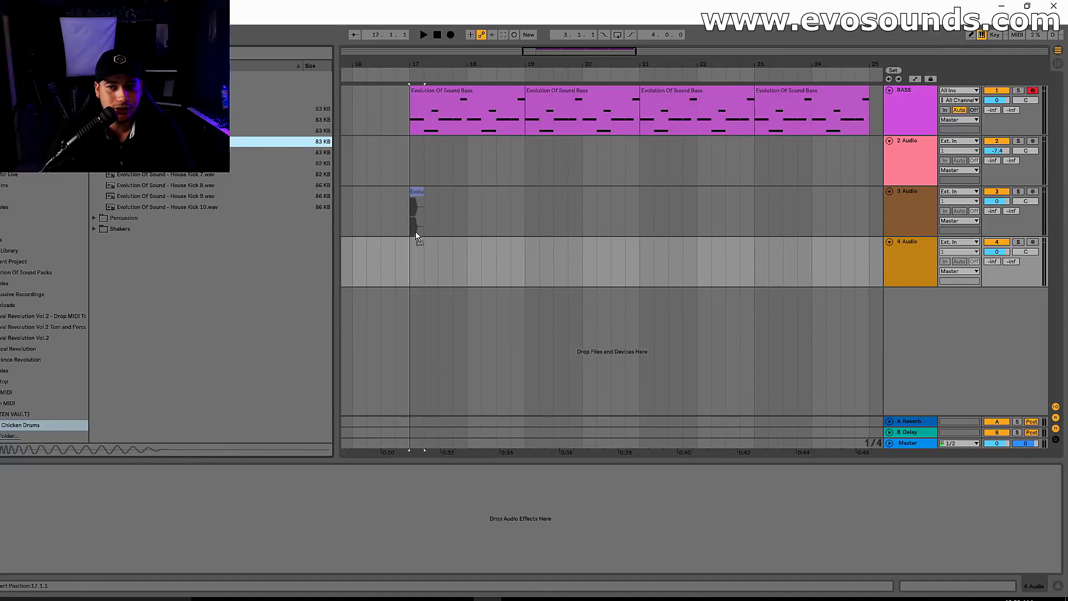
{"action": "left_click_drag", "start_coordinate": [409, 181], "coordinate": [410, 179]}
{"action": "left_click", "coordinate": [413, 165]}
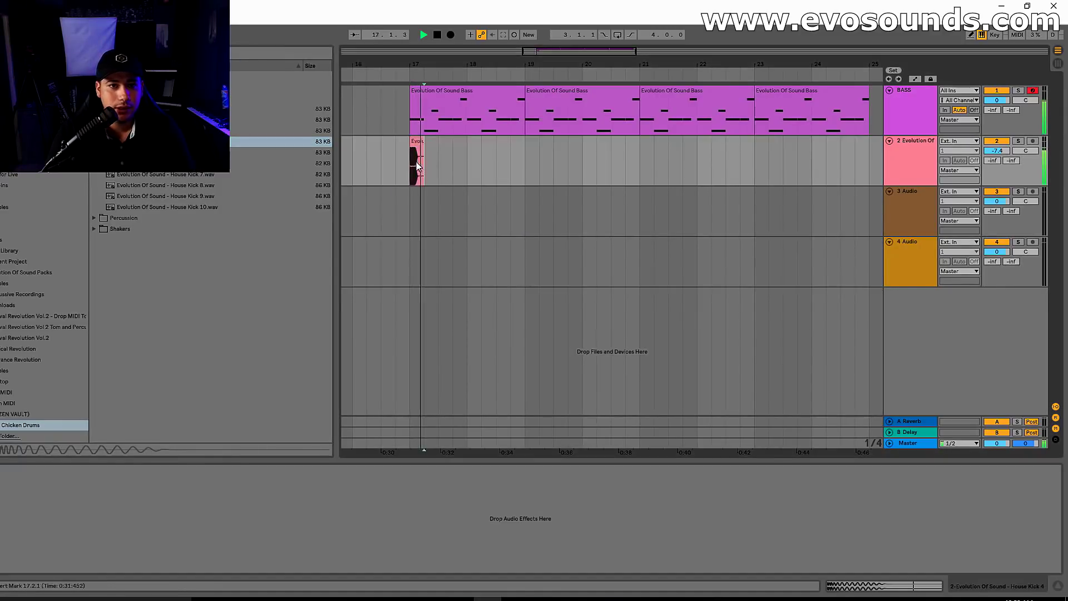
Duplicate the kick onto every beat of bar 17 and repeat that bar through the end of bar 24.
{"action": "key", "text": "ctrl+d"}
{"action": "key", "text": "ctrl+d"}
{"action": "left_click_drag", "start_coordinate": [466, 170], "coordinate": [412, 175]}
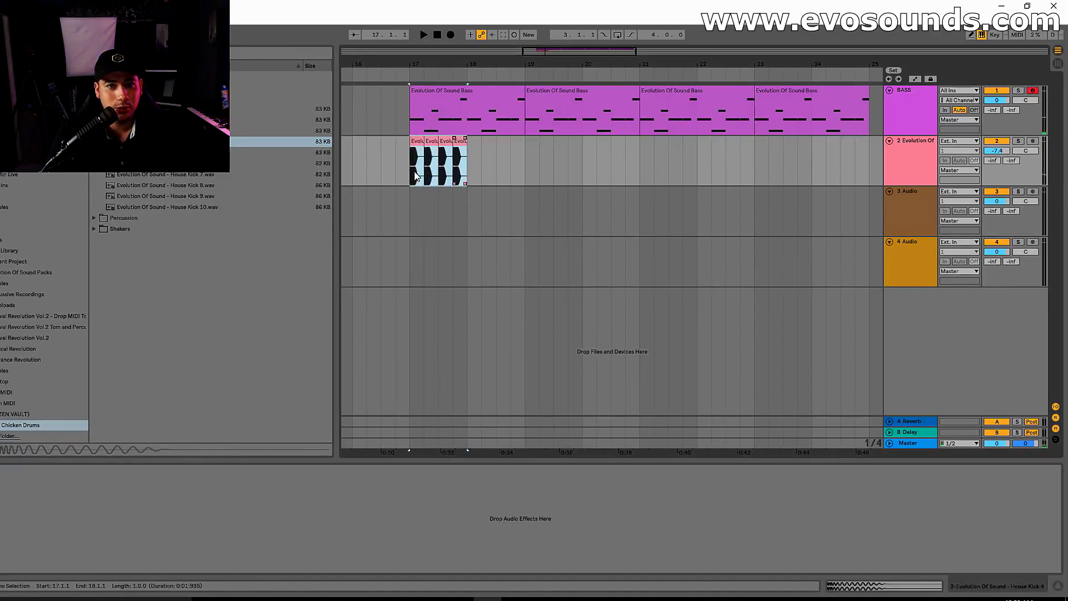
{"action": "key", "text": "ctrl+d"}
{"action": "key", "text": "ctrl+d"}
{"action": "key", "text": "ctrl+d"}
{"action": "key", "text": "ctrl+d"}
{"action": "key", "text": "ctrl+d"}
{"action": "key", "text": "ctrl+d"}
{"action": "key", "text": "ctrl+d"}
{"action": "key", "text": "ctrl+d"}
{"action": "key", "text": "ctrl+z"}
{"action": "left_click_drag", "start_coordinate": [572, 51], "coordinate": [538, 52]}
Audition the house claps against the bass and kick, and place House Clap 8 on the third track's second and fourth beats.
{"action": "left_click", "coordinate": [418, 129]}
{"action": "key", "text": "space"}
{"action": "left_click", "coordinate": [108, 98]}
{"action": "left_click", "coordinate": [114, 76]}
{"action": "key", "text": "space"}
{"action": "left_click", "coordinate": [156, 109]}
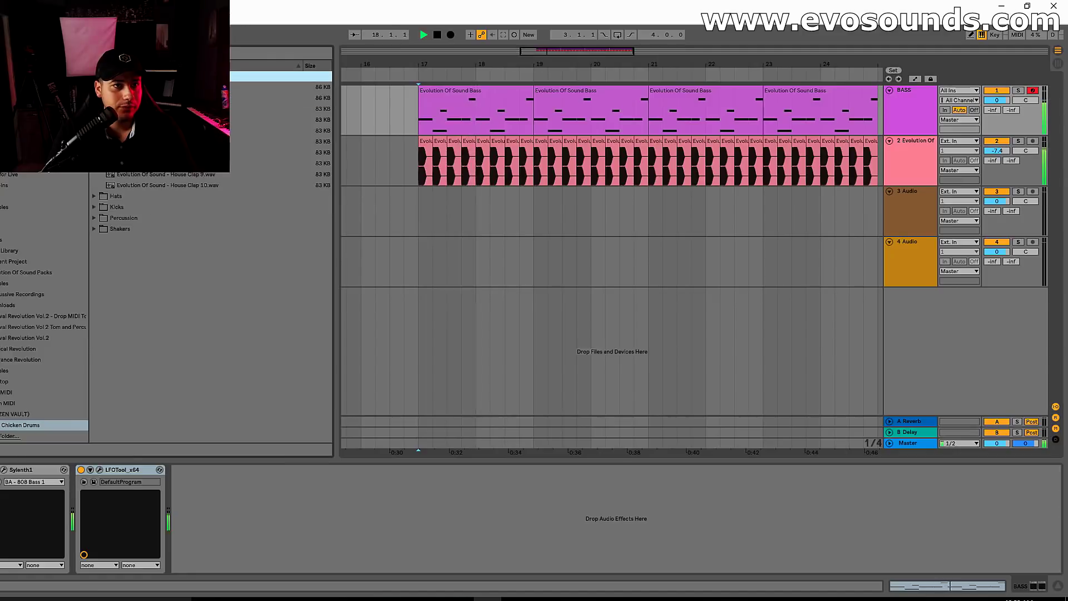
{"action": "key", "text": "Down"}
{"action": "key", "text": "Down"}
{"action": "key", "text": "Down"}
{"action": "key", "text": "Down"}
{"action": "key", "text": "Down"}
{"action": "key", "text": "Down"}
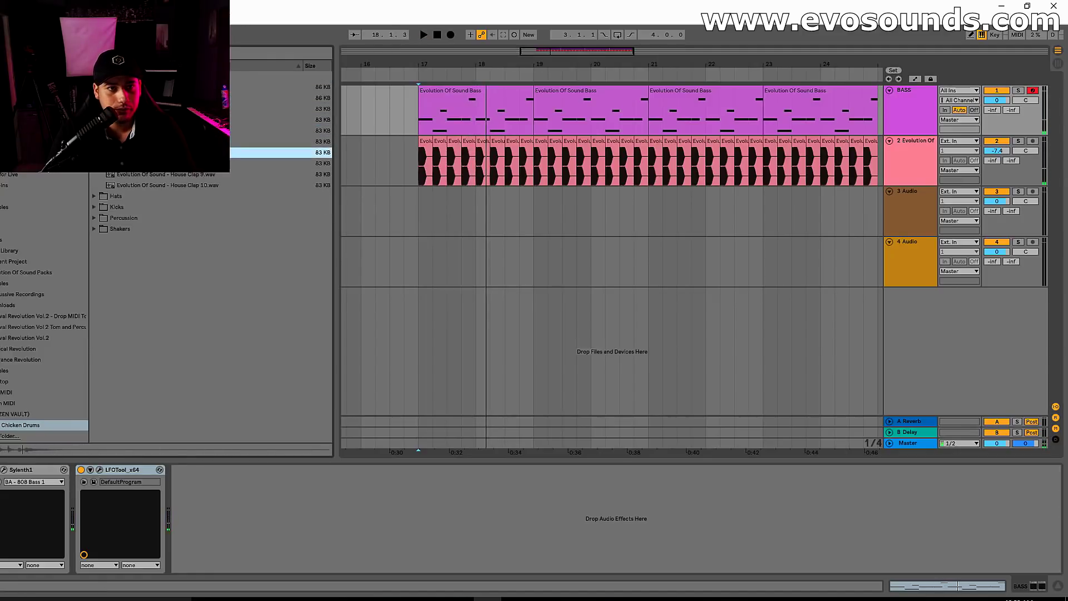
{"action": "key", "text": "Up"}
{"action": "left_click_drag", "start_coordinate": [259, 182], "coordinate": [437, 204]}
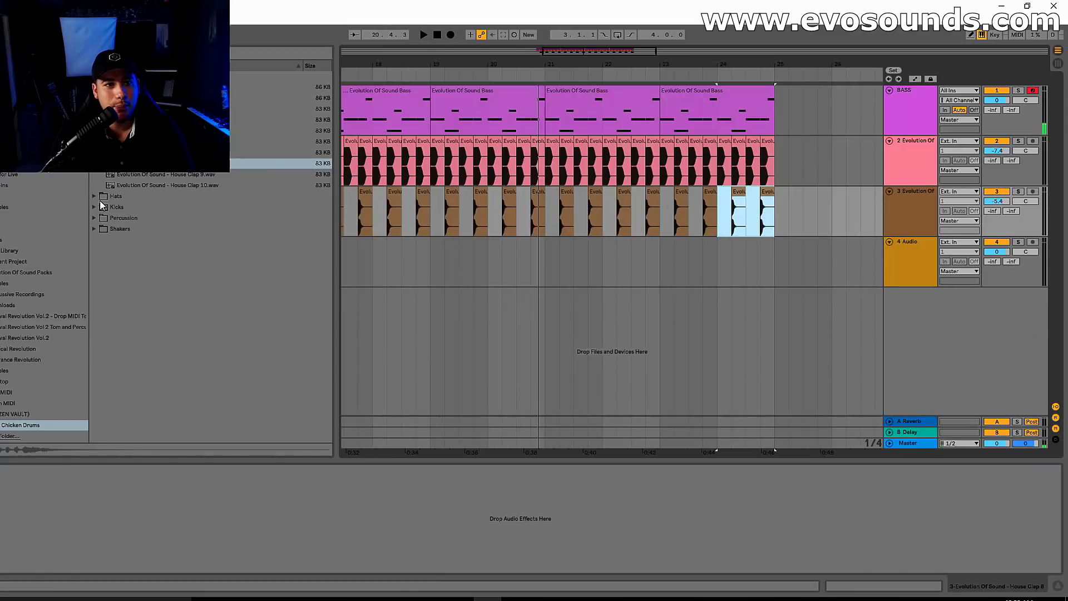
Audition the house hats and place House Hat 9 on the fourth audio track.
{"action": "left_click", "coordinate": [94, 196]}
{"action": "key", "text": "Down"}
{"action": "key", "text": "Down"}
{"action": "key", "text": "Down"}
{"action": "key", "text": "Down"}
{"action": "key", "text": "Down"}
{"action": "key", "text": "Down"}
{"action": "key", "text": "Down"}
{"action": "key", "text": "Down"}
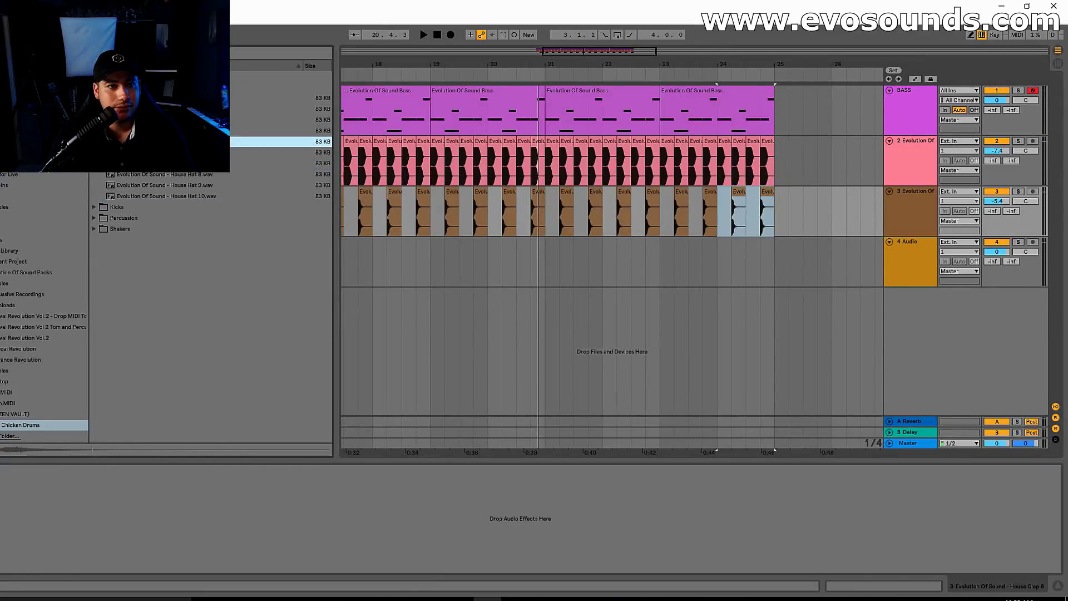
{"action": "left_click", "coordinate": [354, 258]}
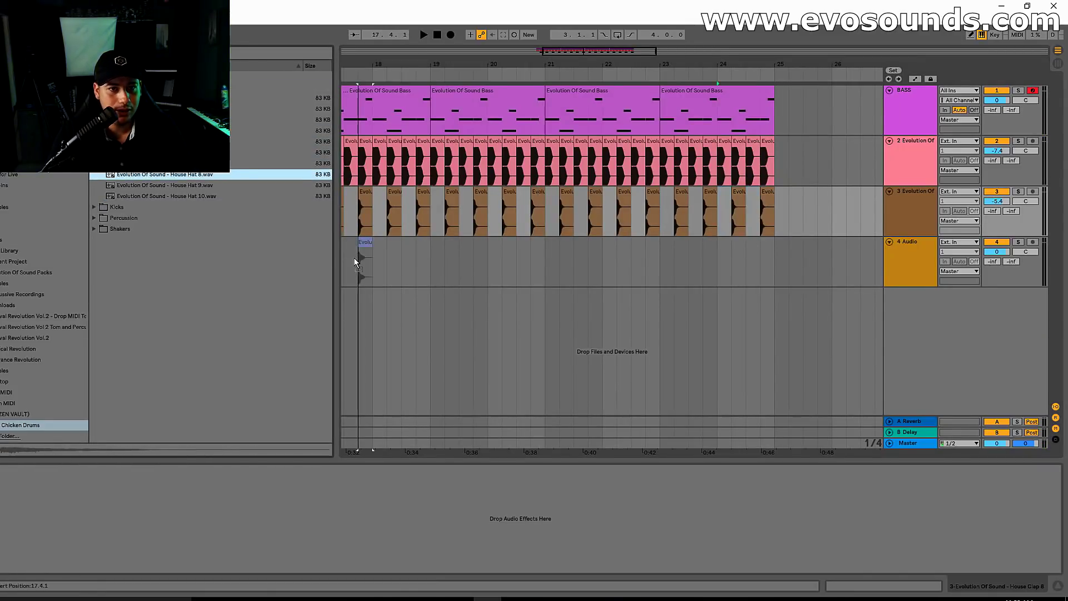
{"action": "left_click", "coordinate": [201, 185]}
{"action": "left_click_drag", "start_coordinate": [199, 189], "coordinate": [408, 262]}
Move the hat to 17.1.3 as an eighth-note clip and duplicate it onto every offbeat of bar 17.
{"action": "left_click_drag", "start_coordinate": [612, 56], "coordinate": [529, 142]}
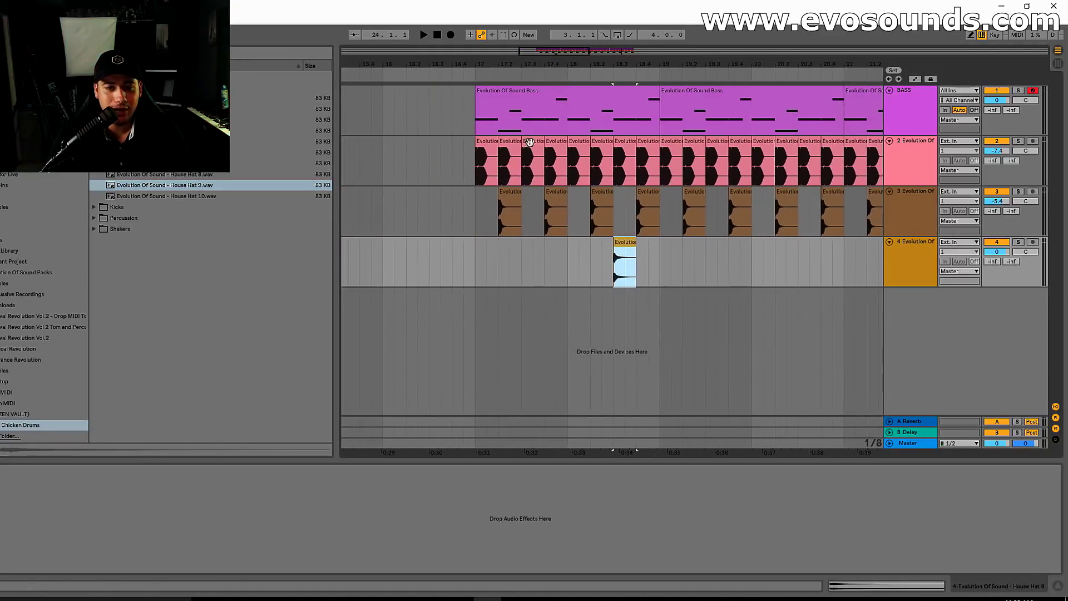
{"action": "left_click_drag", "start_coordinate": [632, 246], "coordinate": [499, 248]}
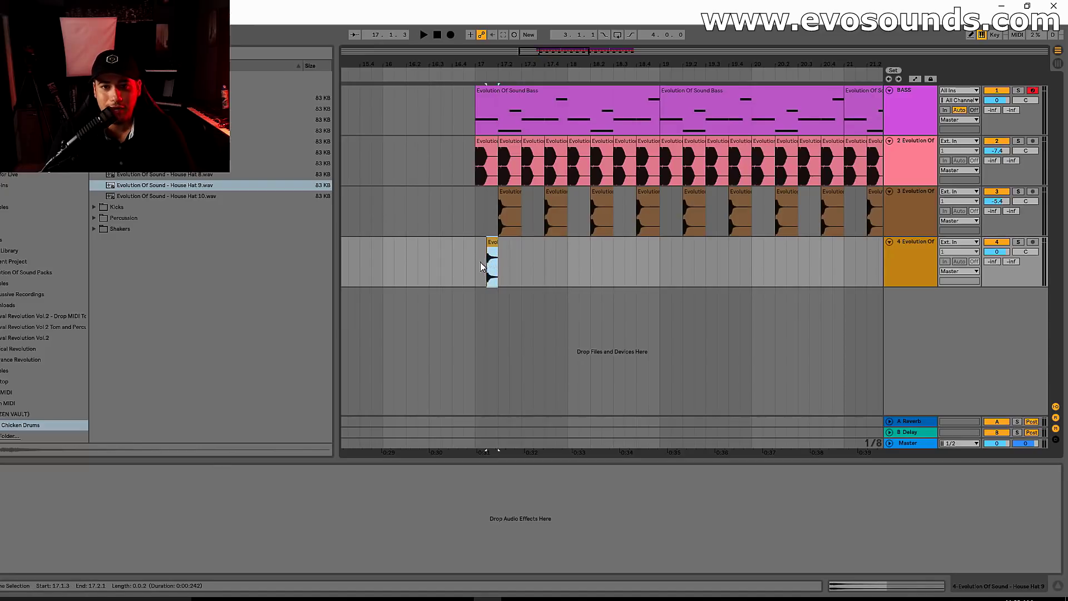
{"action": "key", "text": "shift+Left"}
{"action": "key", "text": "ctrl+d"}
{"action": "key", "text": "ctrl+d"}
{"action": "key", "text": "ctrl+d"}
Select the one-bar offbeat hat pattern in bar 17 and duplicate it through the end of bar 24.
{"action": "key", "text": "shift+Left"}
{"action": "key", "text": "shift+Left"}
{"action": "key", "text": "shift+Left"}
{"action": "key", "text": "shift+Left"}
{"action": "key", "text": "shift+Left"}
{"action": "key", "text": "shift+Left"}
{"action": "key", "text": "shift+Left"}
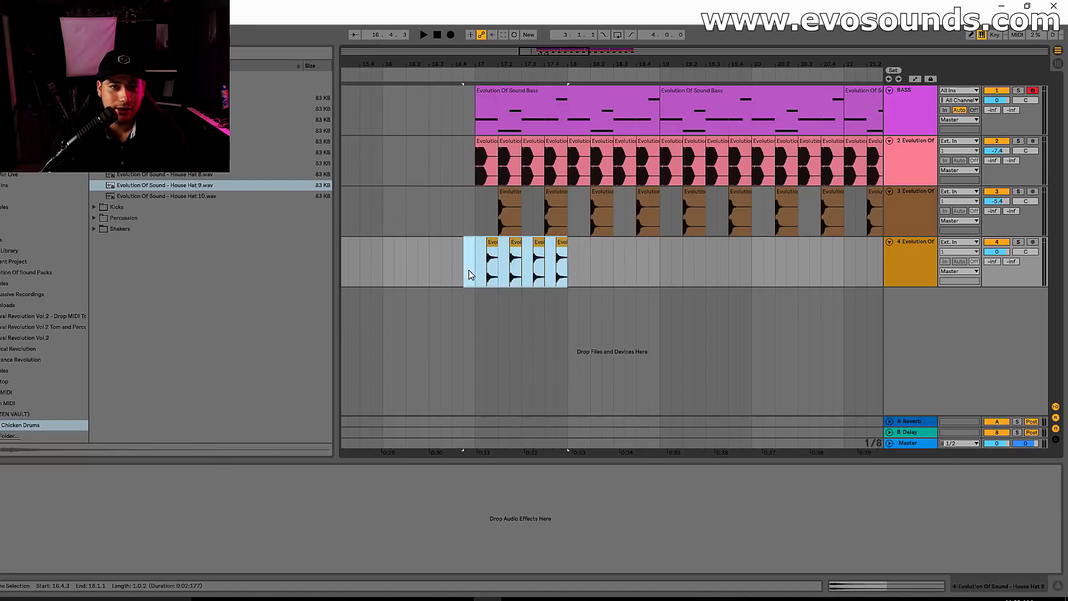
{"action": "left_click_drag", "start_coordinate": [466, 271], "coordinate": [473, 271]}
{"action": "key", "text": "ctrl+d"}
{"action": "key", "text": "ctrl+d"}
{"action": "key", "text": "ctrl+d"}
{"action": "key", "text": "ctrl+d"}
{"action": "left_click_drag", "start_coordinate": [562, 50], "coordinate": [571, 46]}
{"action": "key", "text": "ctrl+d"}
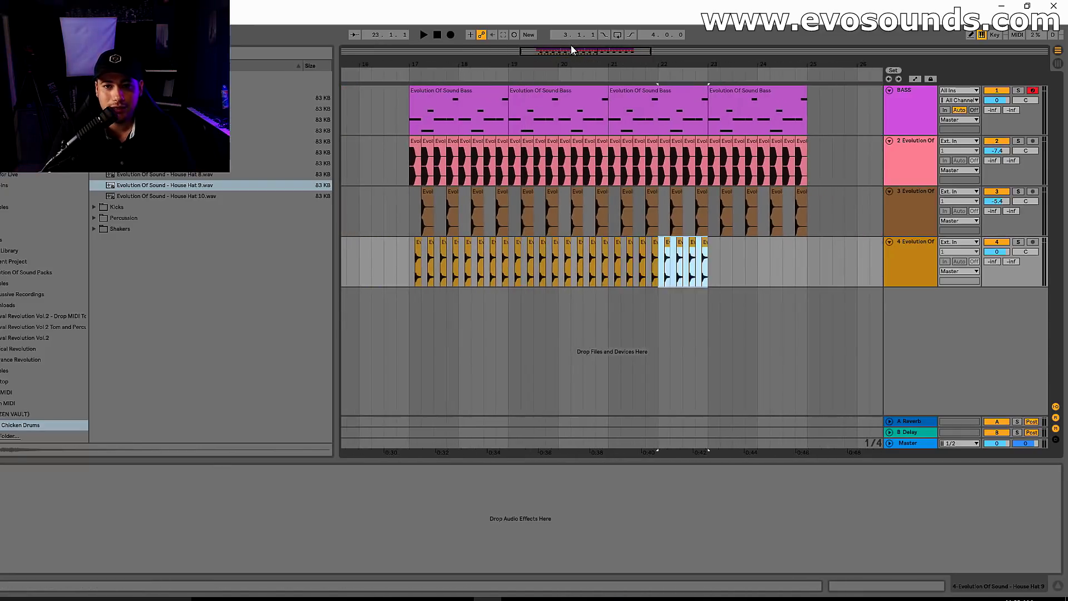
{"action": "key", "text": "ctrl+d"}
{"action": "key", "text": "ctrl+d"}
Play the arrangement from bar 17 and lower the hat track's volume to -3.9 dB.
{"action": "left_click", "coordinate": [405, 222]}
{"action": "key", "text": "space"}
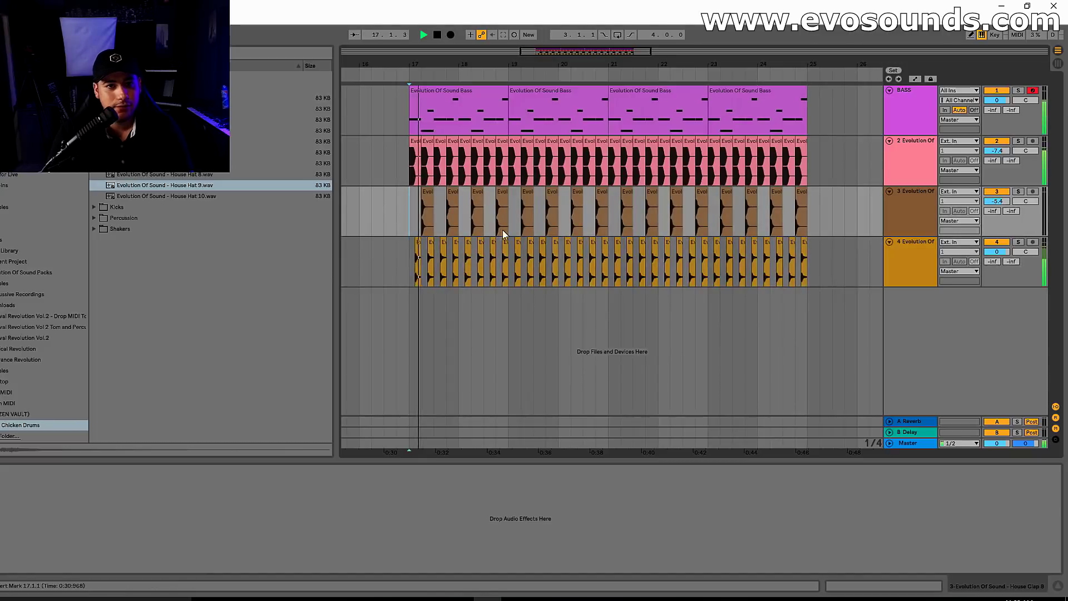
{"action": "left_click", "coordinate": [912, 260]}
{"action": "left_click_drag", "start_coordinate": [997, 252], "coordinate": [997, 256]}
{"action": "key", "text": "Tab"}
{"action": "left_click_drag", "start_coordinate": [545, 315], "coordinate": [546, 323]}
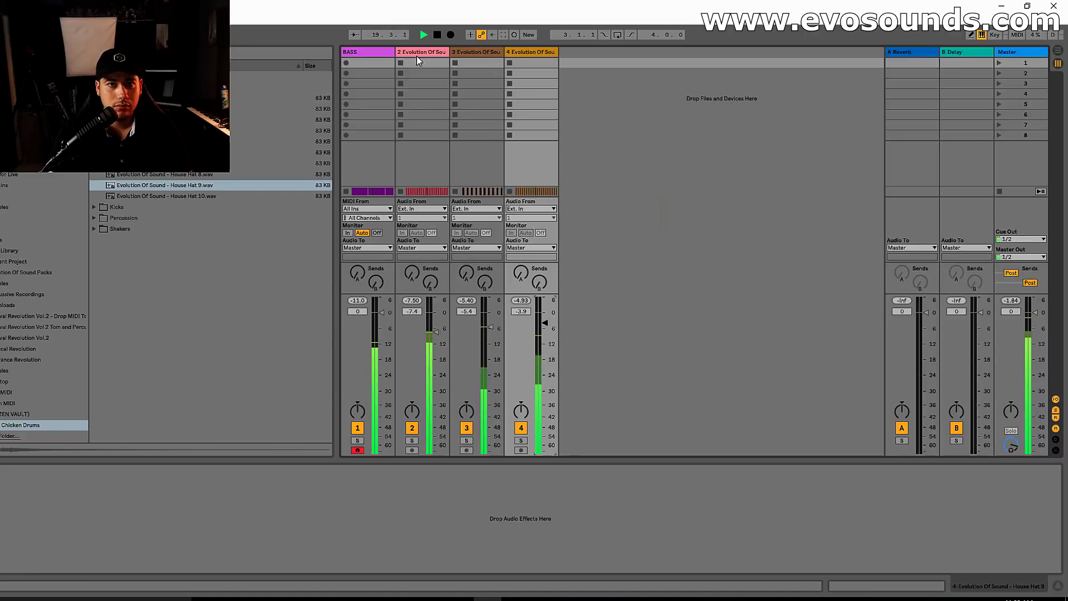
Group the clap and hat tracks and name the group Drums.
{"action": "left_click", "coordinate": [472, 52]}
{"action": "left_click", "coordinate": [533, 52], "text": "shift"}
{"action": "key", "text": "ctrl+g"}
{"action": "key", "text": "ctrl+r"}
{"action": "type", "text": "Drums"}
{"action": "key", "text": "Return"}
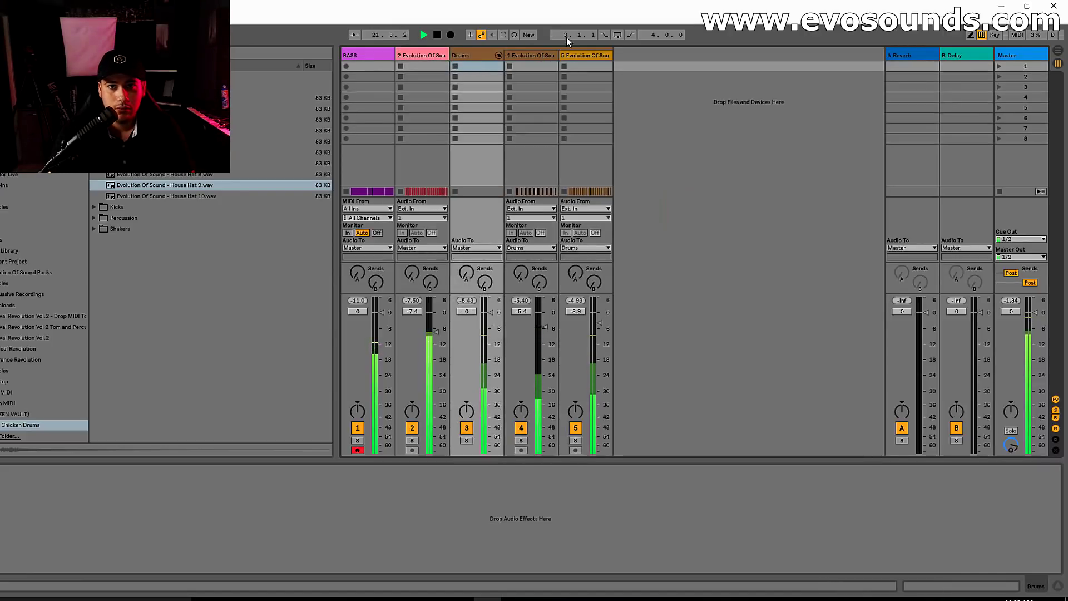
Add an audio track named CLOSED after the hat track inside the Drums group.
{"action": "left_click", "coordinate": [584, 55]}
{"action": "key", "text": "ctrl+t"}
{"action": "type", "text": "CLOSED"}
{"action": "key", "text": "Return"}
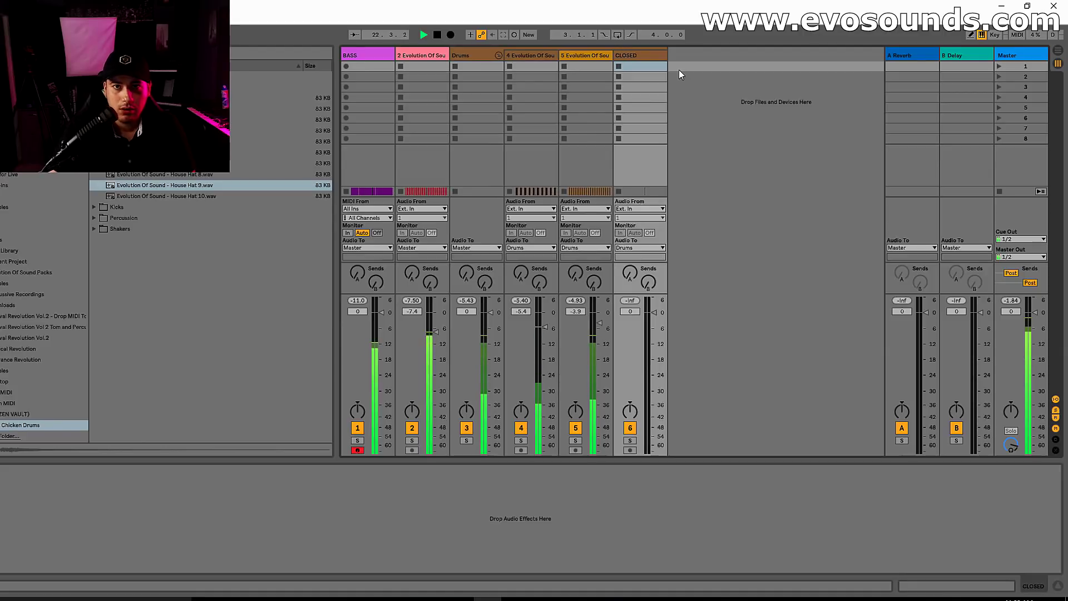
Place House Hat 1 on the CLOSED track at 17.1.2 in the arrangement.
{"action": "key", "text": "Tab"}
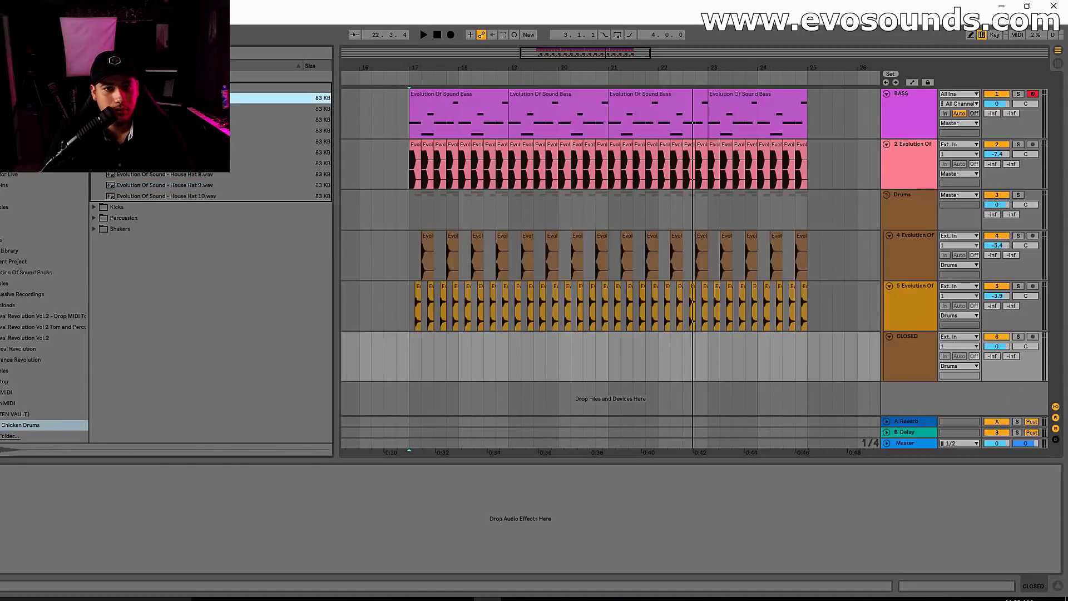
{"action": "left_click_drag", "start_coordinate": [537, 52], "coordinate": [539, 106]}
{"action": "left_click_drag", "start_coordinate": [458, 337], "coordinate": [471, 337]}
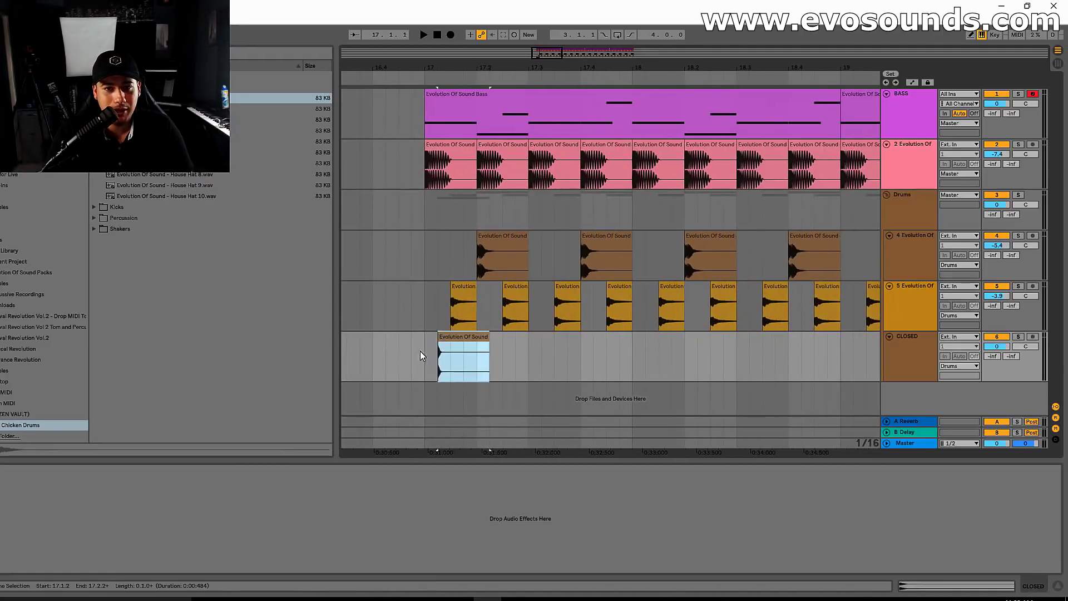
{"action": "left_click", "coordinate": [420, 352]}
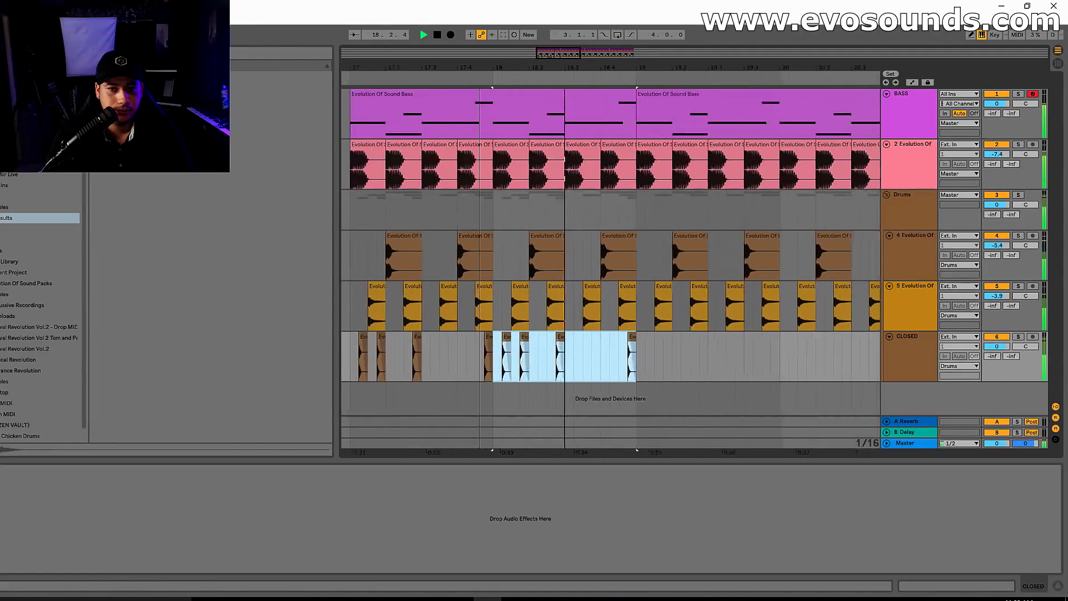
Duplicate the one-bar closed hat pattern through bar 24 and lower the CLOSED track's volume to -5.4 dB.
{"action": "left_click_drag", "start_coordinate": [560, 54], "coordinate": [581, 50]}
{"action": "key", "text": "ctrl+d"}
{"action": "key", "text": "ctrl+d"}
{"action": "key", "text": "ctrl+d"}
{"action": "key", "text": "ctrl+d"}
{"action": "key", "text": "ctrl+d"}
{"action": "key", "text": "ctrl+d"}
{"action": "left_click_drag", "start_coordinate": [996, 346], "coordinate": [996, 347]}
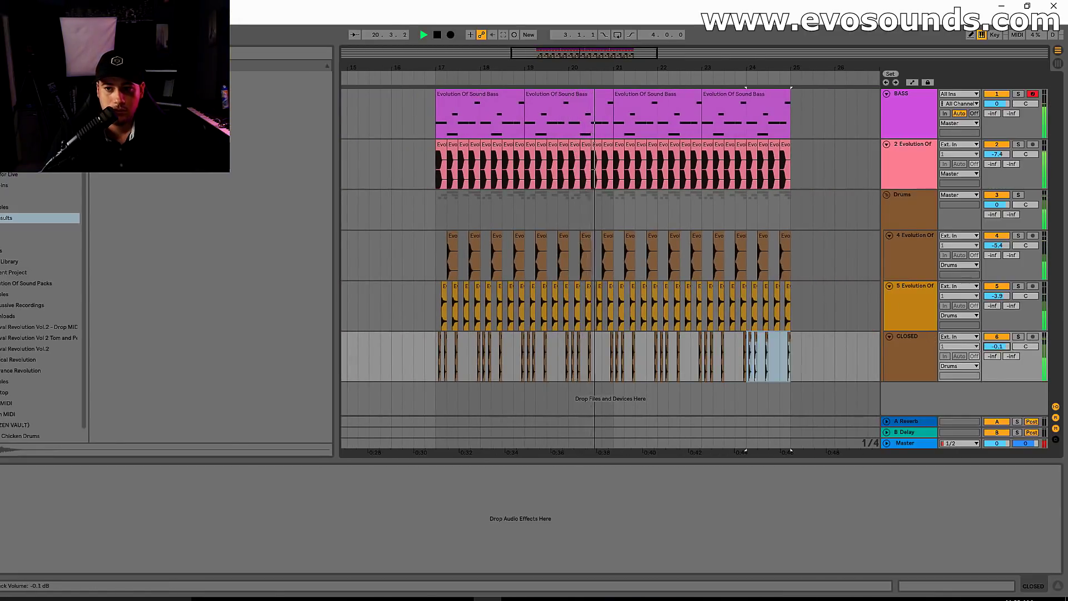
Add an audio track named perc below the CLOSED track.
{"action": "left_click", "coordinate": [914, 353]}
{"action": "key", "text": "ctrl+t"}
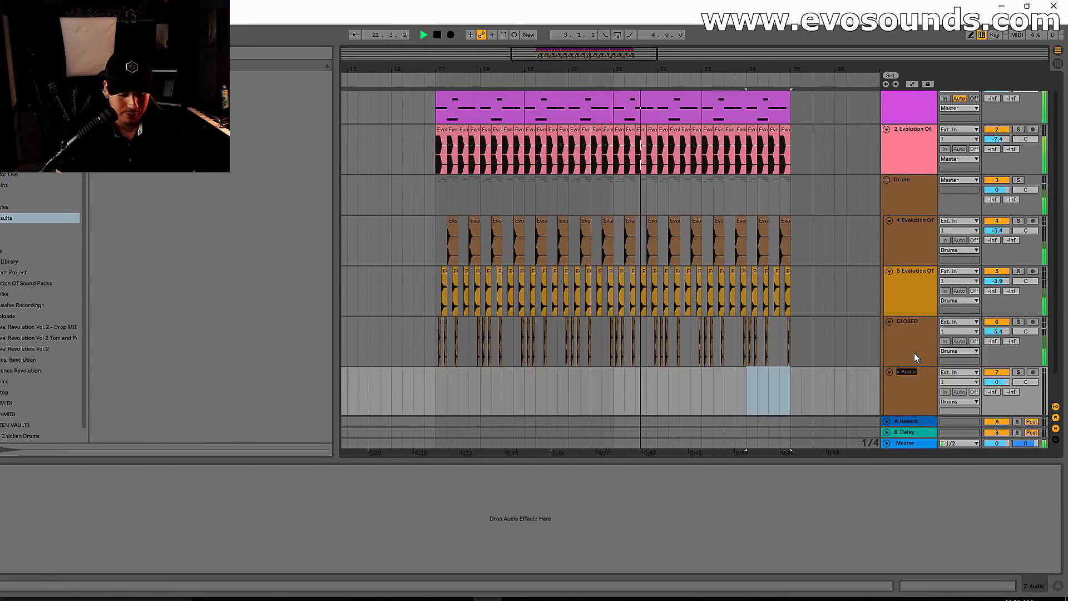
{"action": "type", "text": "perc"}
{"action": "key", "text": "Return"}
Audition samples in the Chicken Drums folder and place House Percussion 8 on the perc track once per bar through bar 24.
{"action": "left_click", "coordinate": [48, 433]}
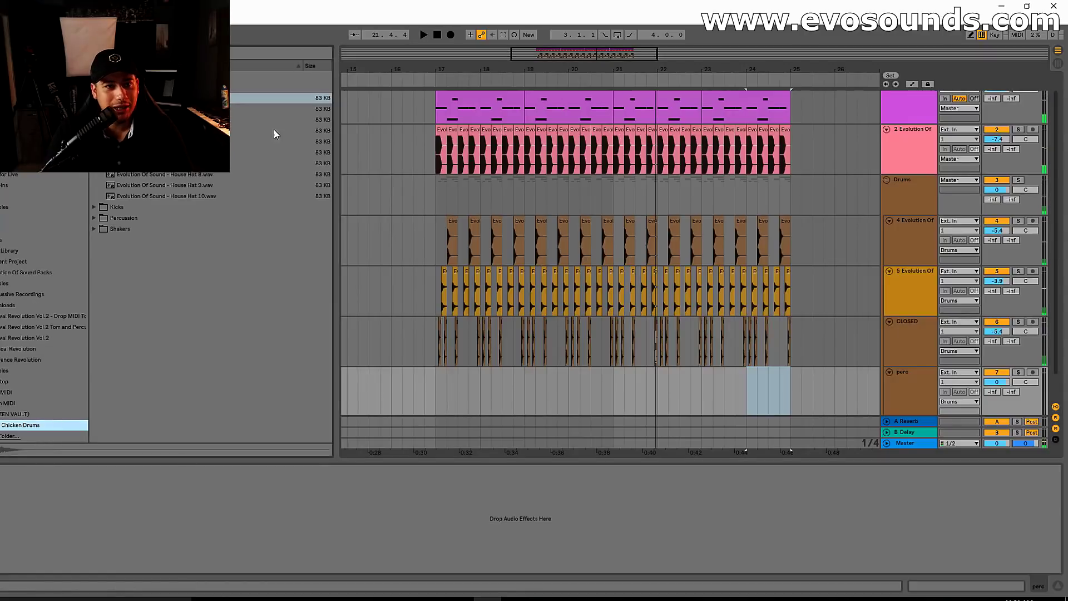
{"action": "key", "text": "Down"}
{"action": "key", "text": "Down"}
{"action": "key", "text": "Down"}
{"action": "key", "text": "Down"}
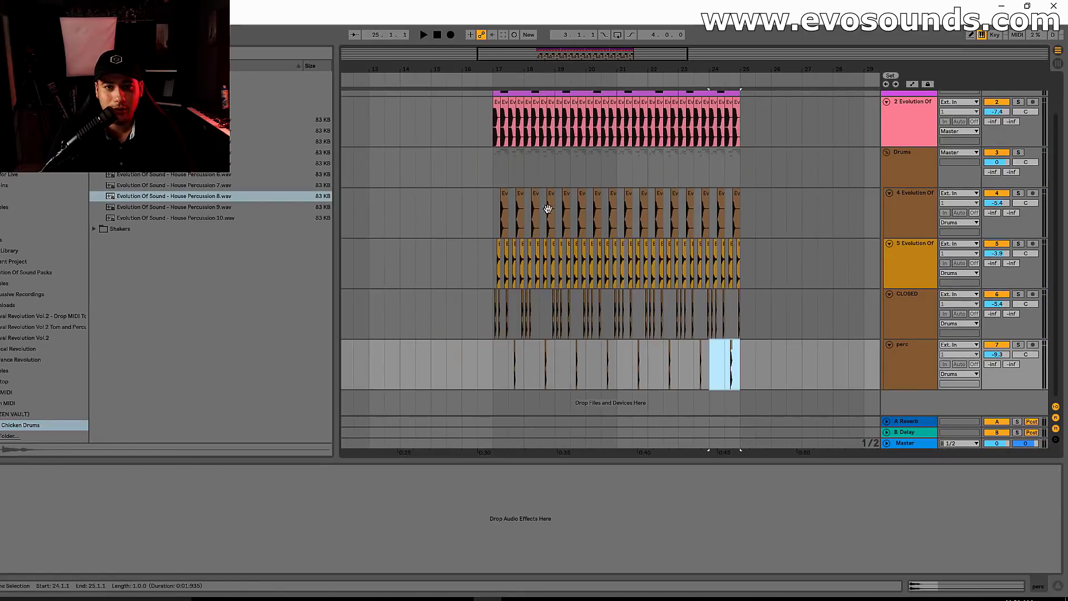
Play the arrangement from bar 17 and collapse the Drums group.
{"action": "left_click", "coordinate": [493, 155]}
{"action": "key", "text": "space"}
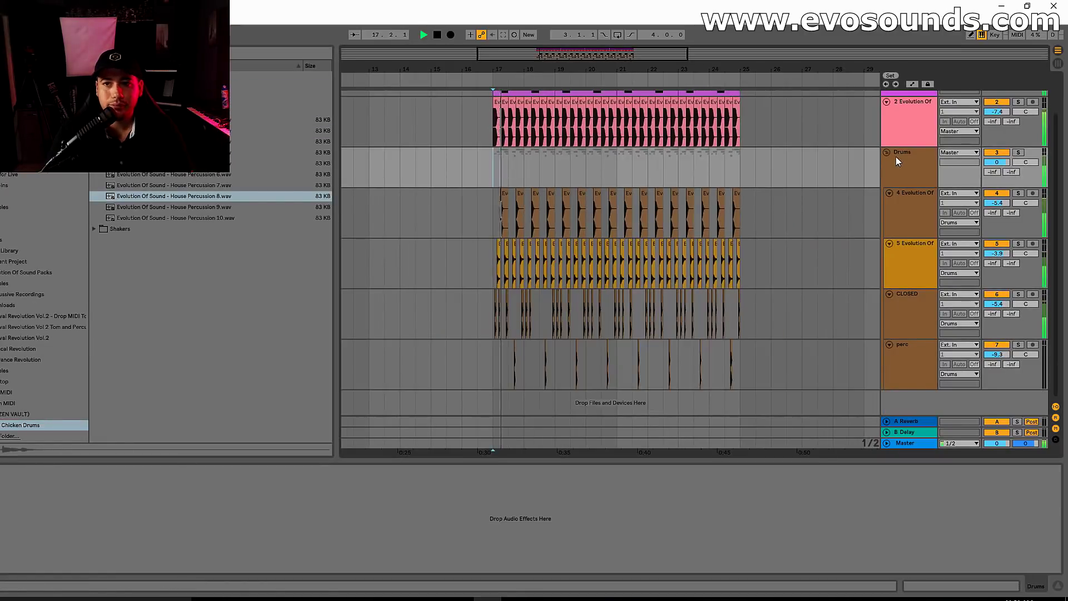
{"action": "left_click", "coordinate": [887, 152]}
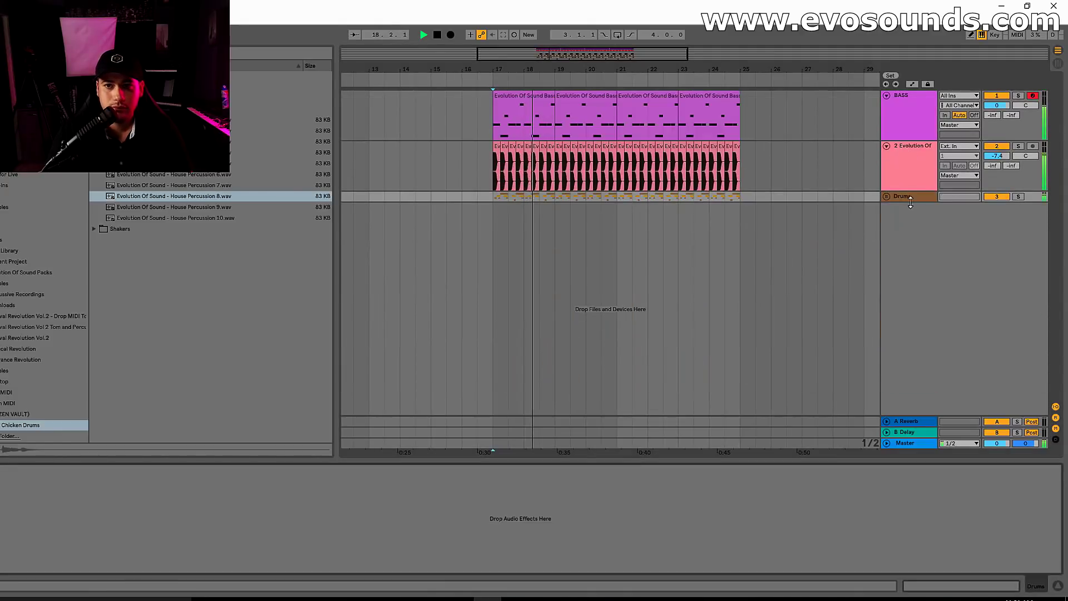
{"action": "left_click_drag", "start_coordinate": [595, 70], "coordinate": [588, 92]}
{"action": "key", "text": "space"}
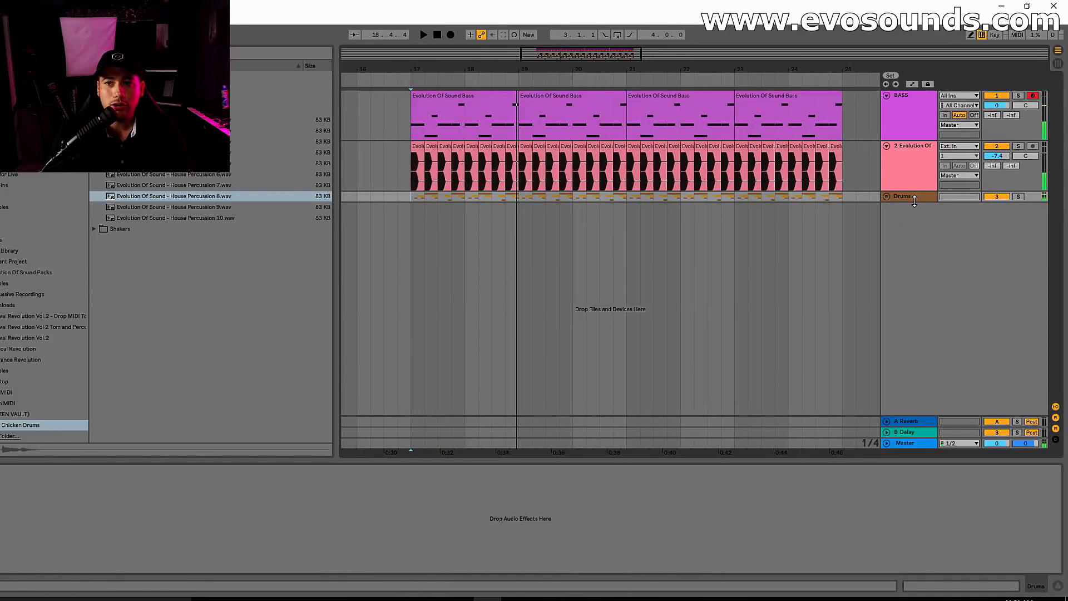
Duplicate the Drums group and solo the copy.
{"action": "key", "text": "ctrl+d"}
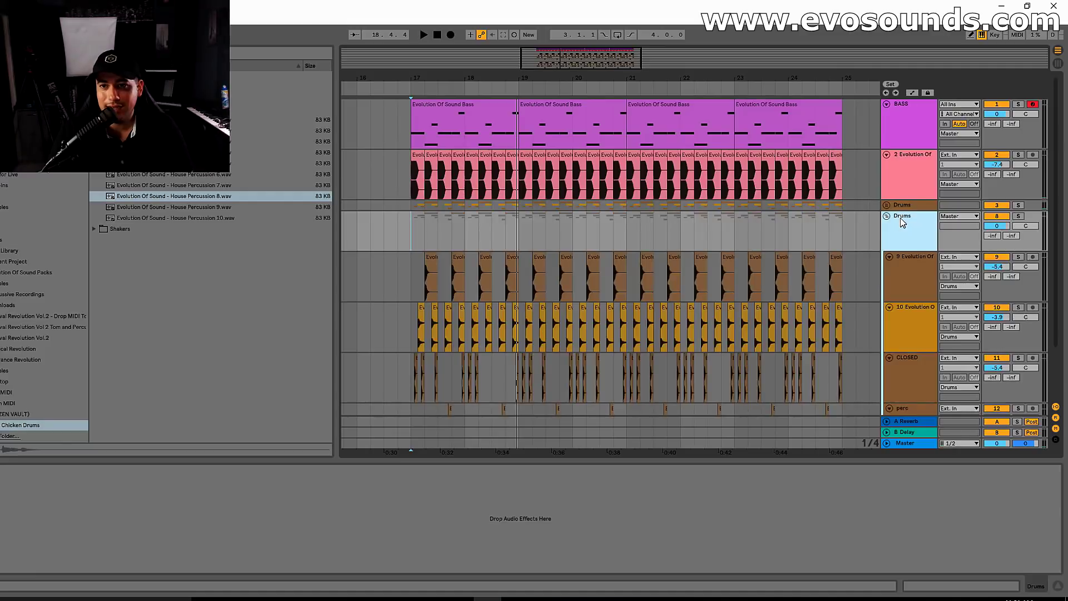
{"action": "left_click", "coordinate": [1017, 216]}
Find the Reverb audio effect and add it to the duplicated Drums group.
{"action": "left_click", "coordinate": [42, 153]}
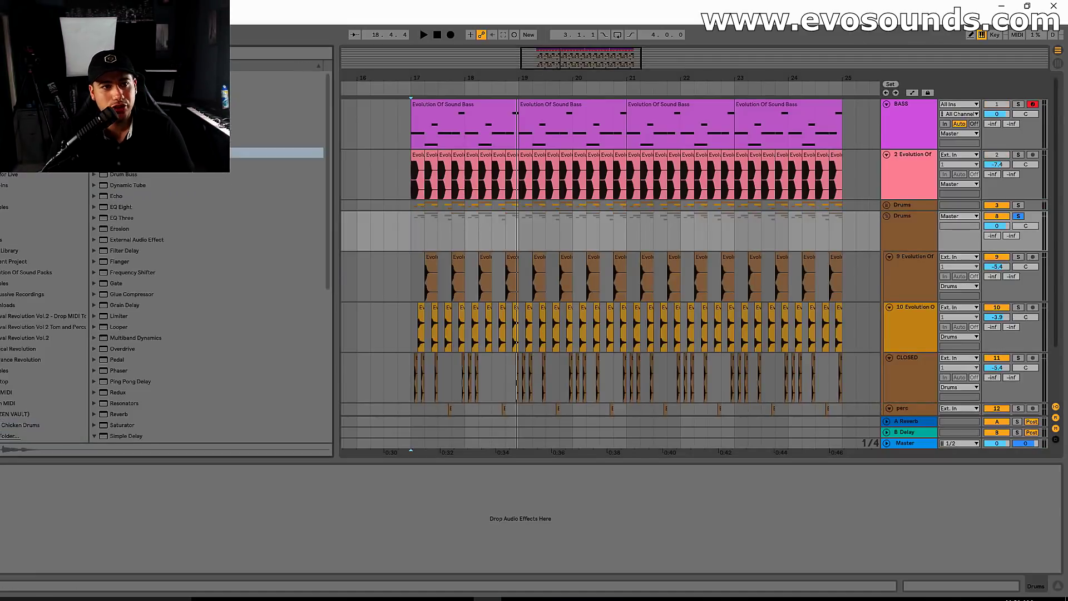
{"action": "left_click_drag", "start_coordinate": [134, 109], "coordinate": [579, 184]}
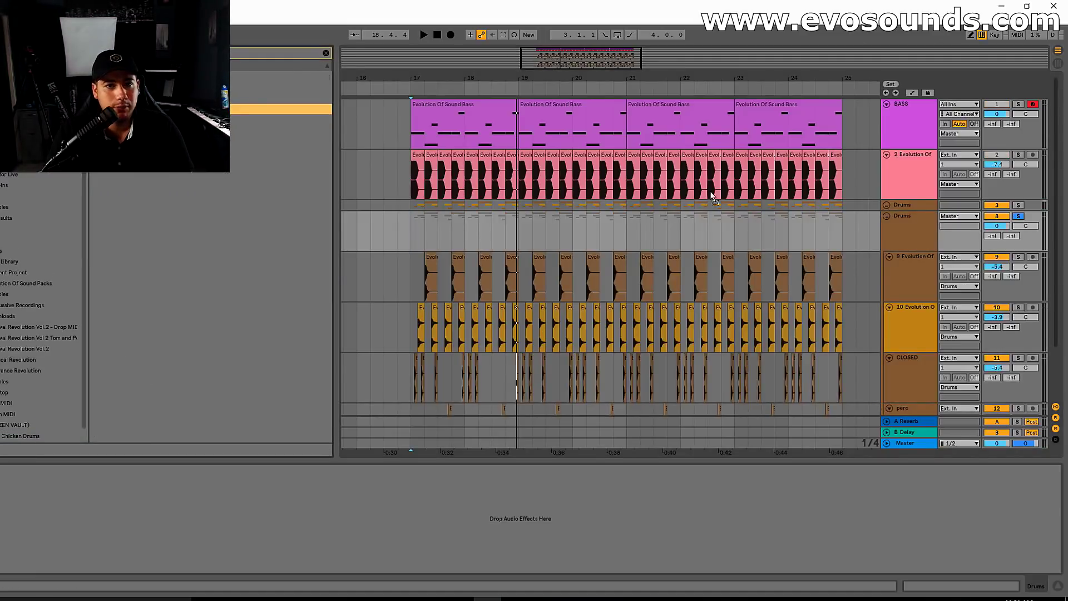
{"action": "key", "text": "Return"}
{"action": "left_click", "coordinate": [326, 54]}
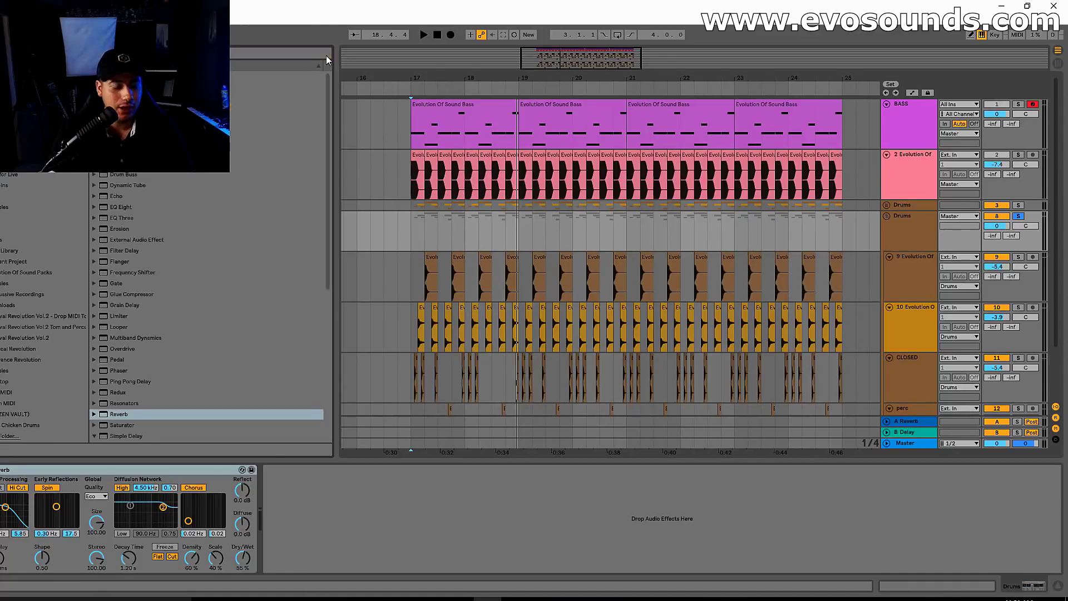
Find the Ping Pong Delay and add it after the Reverb on the duplicated Drums group.
{"action": "left_click", "coordinate": [326, 56]}
{"action": "left_click", "coordinate": [326, 54]}
{"action": "left_click", "coordinate": [326, 57]}
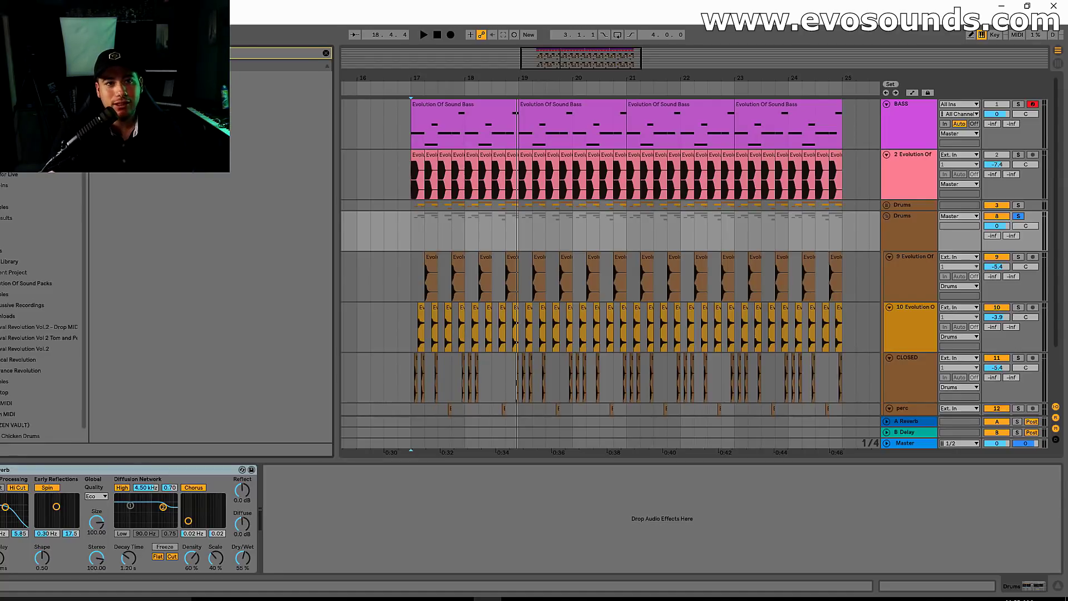
{"action": "left_click_drag", "start_coordinate": [144, 130], "coordinate": [325, 494]}
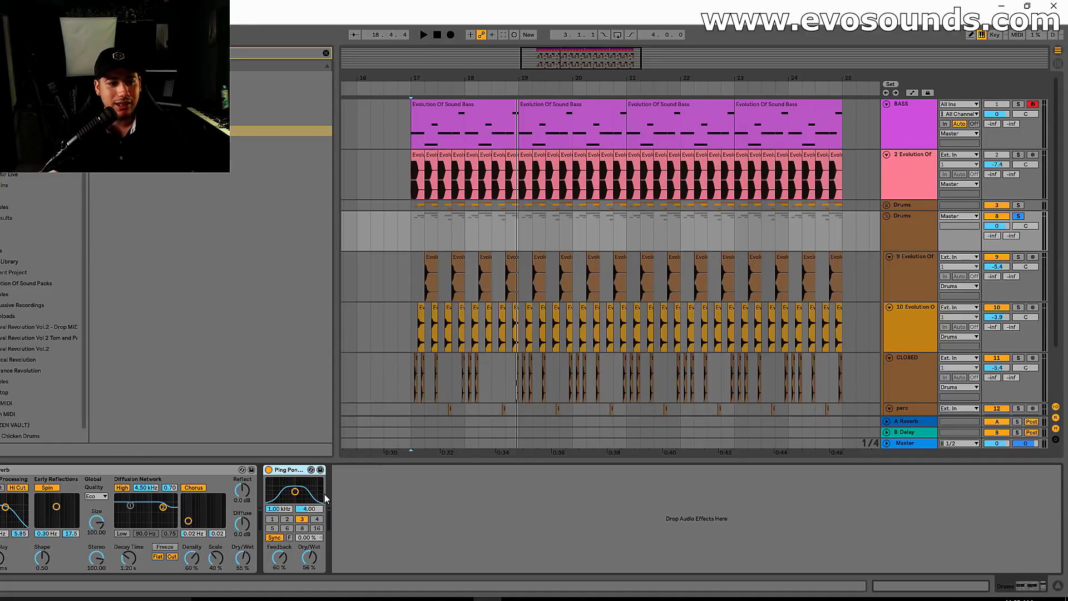
Find the Compressor and add it after the Ping Pong Delay on the duplicated Drums group.
{"action": "left_click", "coordinate": [213, 473]}
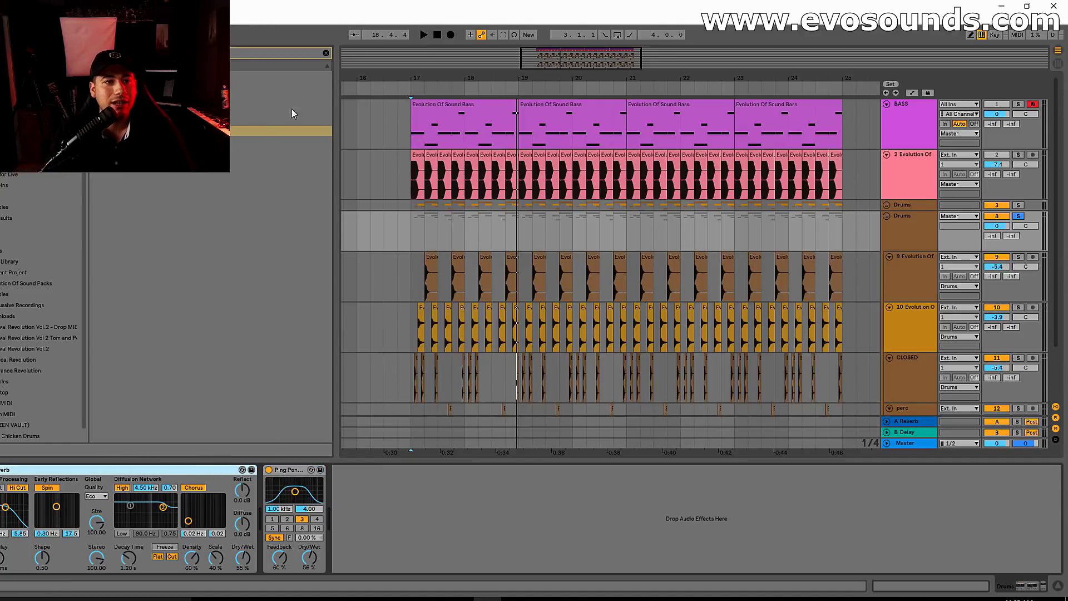
{"action": "left_click", "coordinate": [327, 52]}
{"action": "left_click", "coordinate": [16, 185]}
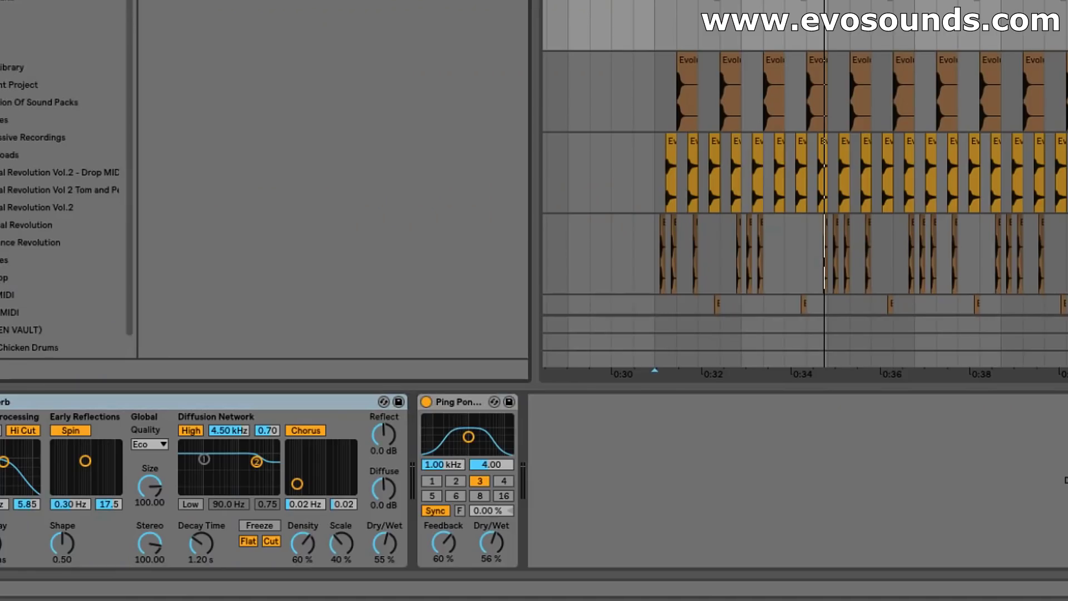
{"action": "left_click_drag", "start_coordinate": [222, 1], "coordinate": [695, 458]}
{"action": "left_click", "coordinate": [702, 420]}
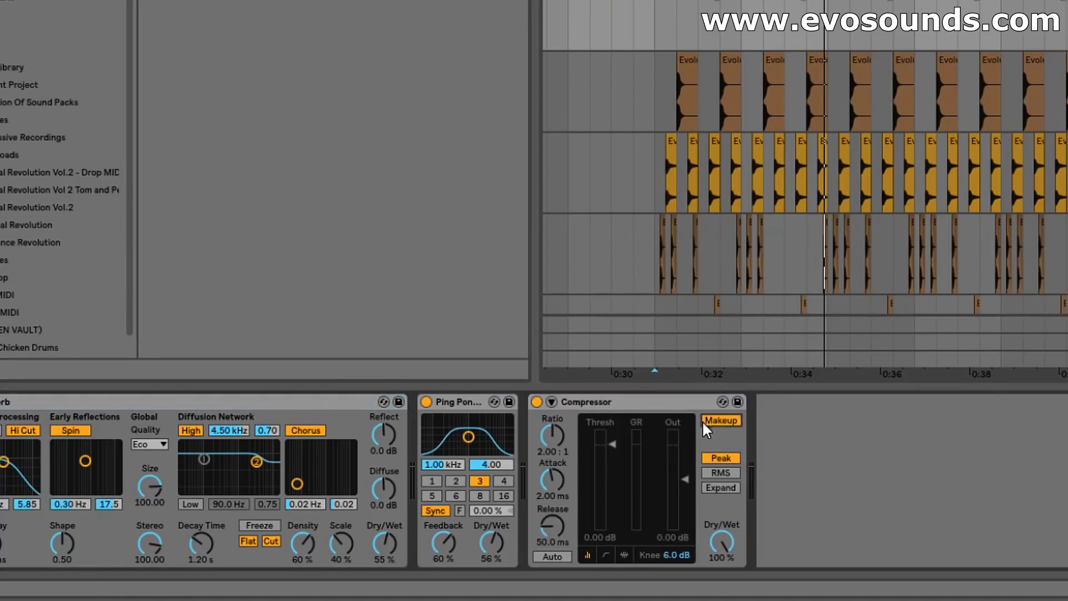
Lower the Compressor's threshold to -26.3 dB on the duplicated Drums group and enable makeup gain during playback.
{"action": "key", "text": "space"}
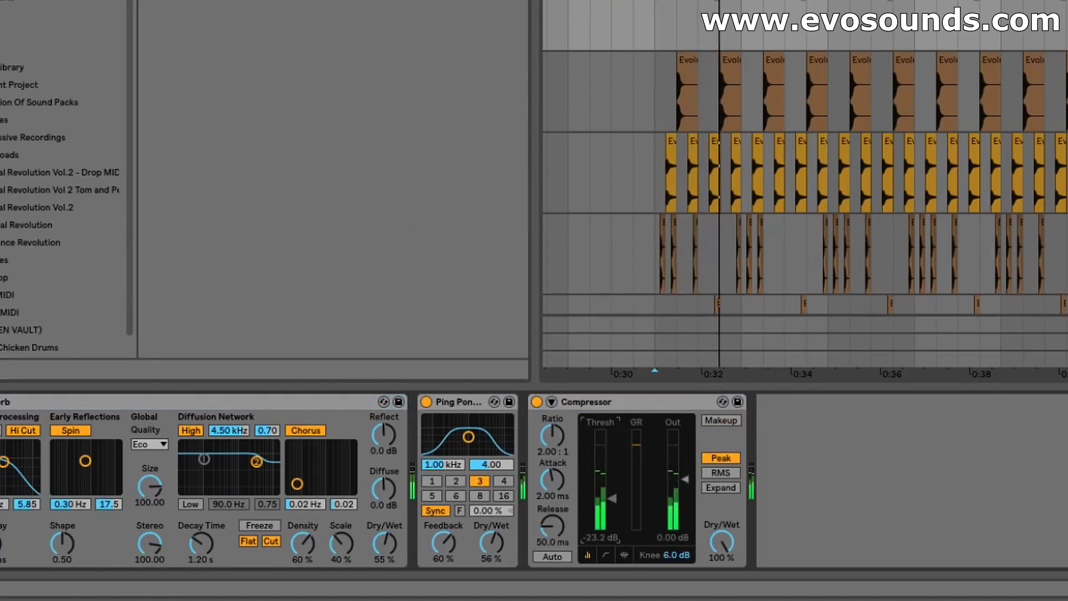
{"action": "left_click", "coordinate": [721, 421]}
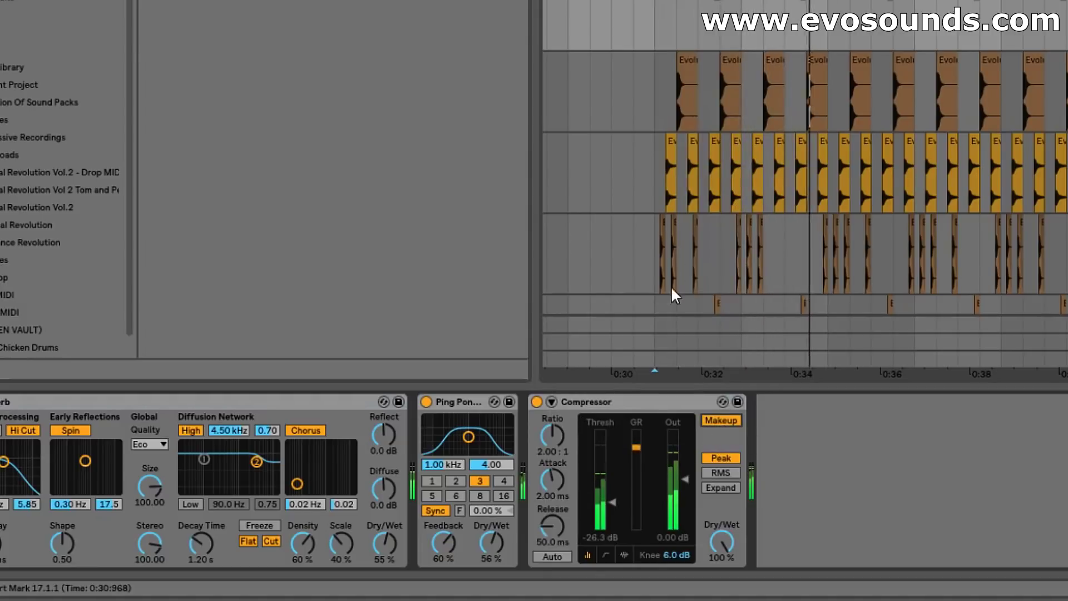
{"action": "scroll", "coordinate": [666, 307], "scroll_direction": "down", "scroll_amount": 3}
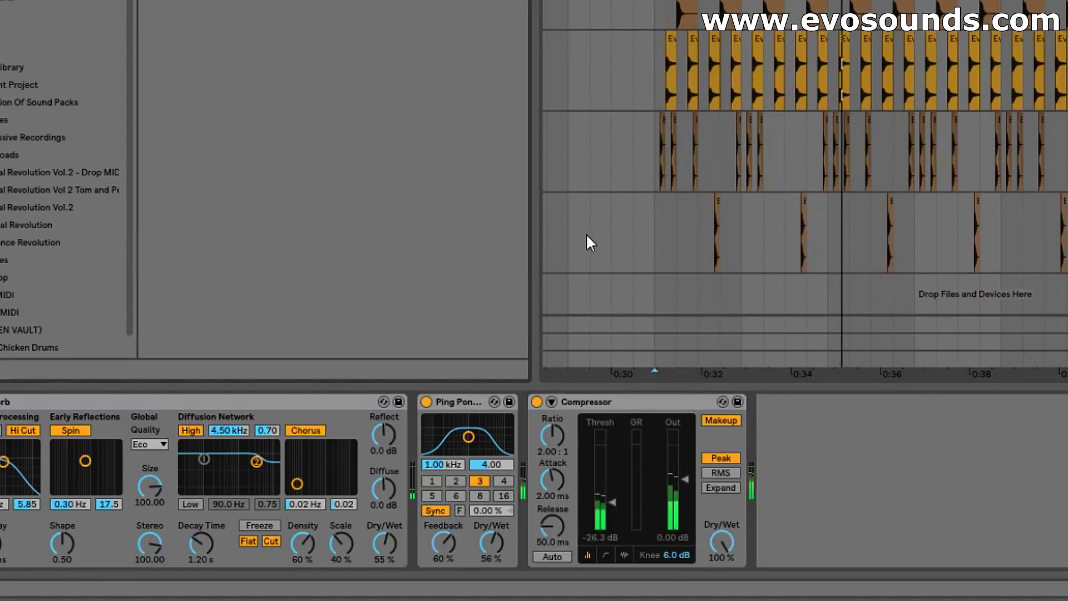
Add a second Compressor after the first, sidechained from the 2-Evolution kick track, with an inf:1 ratio and a threshold of -19.6 dB.
{"action": "left_click_drag", "start_coordinate": [189, 3], "coordinate": [815, 438]}
{"action": "left_click", "coordinate": [779, 403]}
{"action": "left_click", "coordinate": [795, 421]}
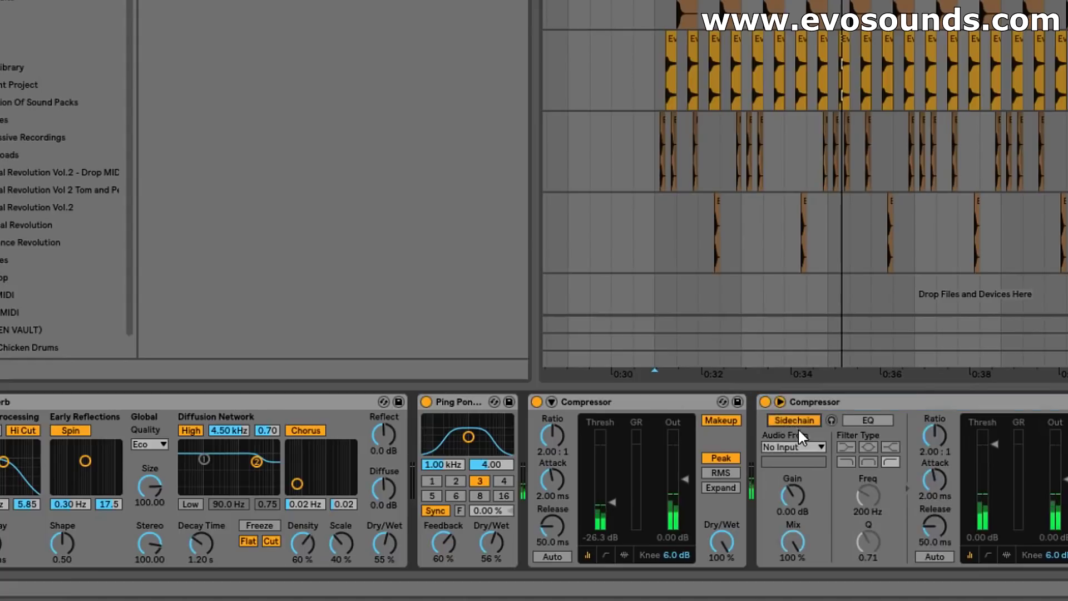
{"action": "left_click", "coordinate": [794, 446]}
{"action": "left_click", "coordinate": [837, 239]}
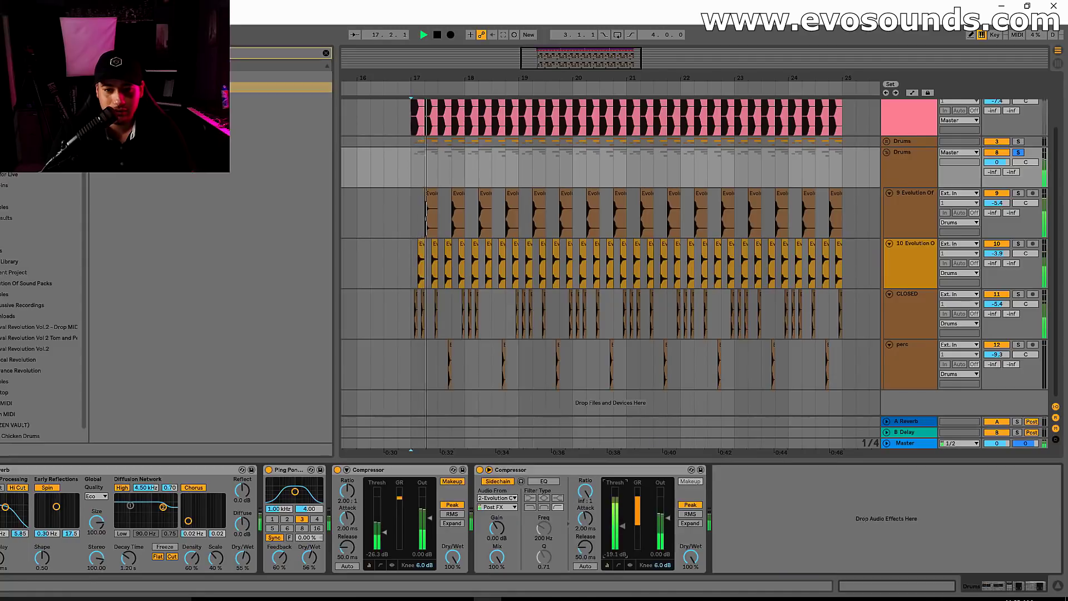
Lower the duplicated Drums group's volume to -8.9 dB and unsolo it so the full mix plays.
{"action": "key", "text": "space"}
{"action": "left_click_drag", "start_coordinate": [990, 162], "coordinate": [991, 178]}
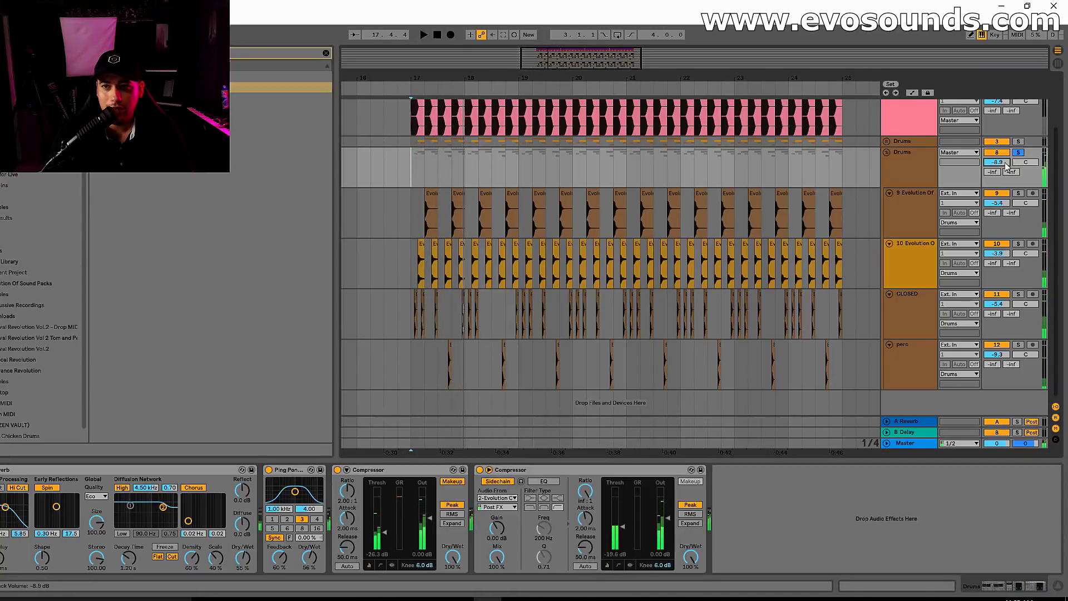
{"action": "key", "text": "space"}
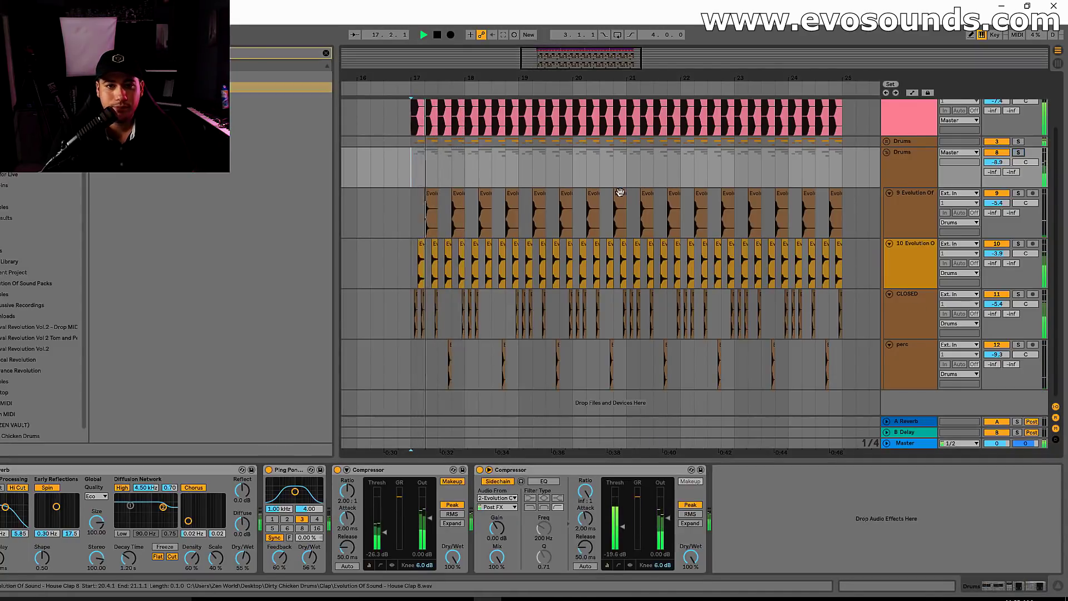
Listen to the full mix and inspect both Drums groups alongside the bass and kick tracks.
{"action": "left_click", "coordinate": [886, 152]}
{"action": "left_click", "coordinate": [910, 166]}
{"action": "left_click", "coordinate": [903, 215]}
{"action": "key", "text": "plus"}
{"action": "key", "text": "plus"}
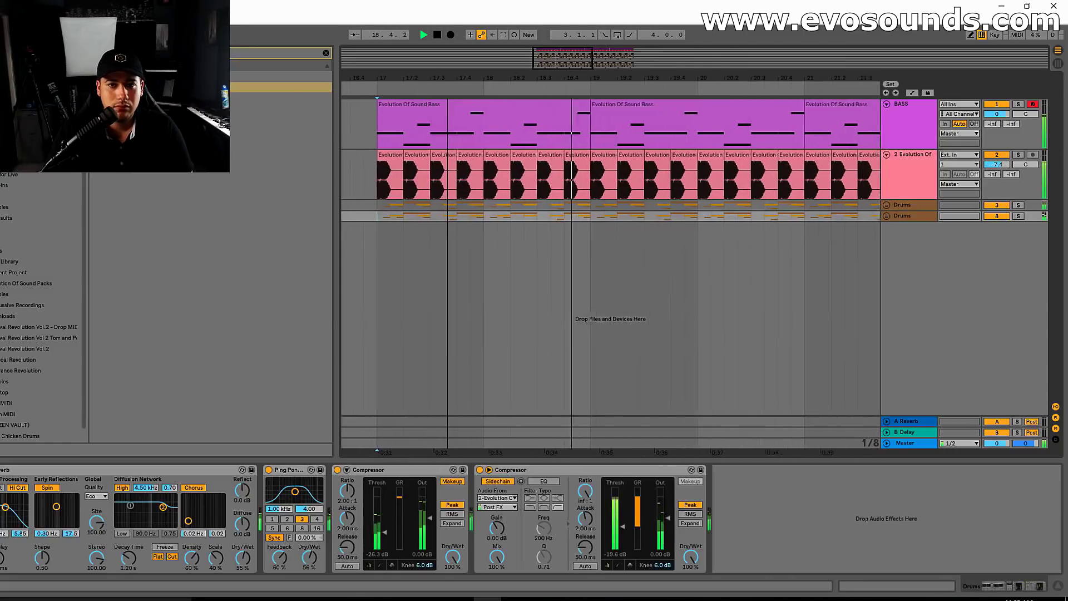
{"action": "left_click", "coordinate": [886, 216]}
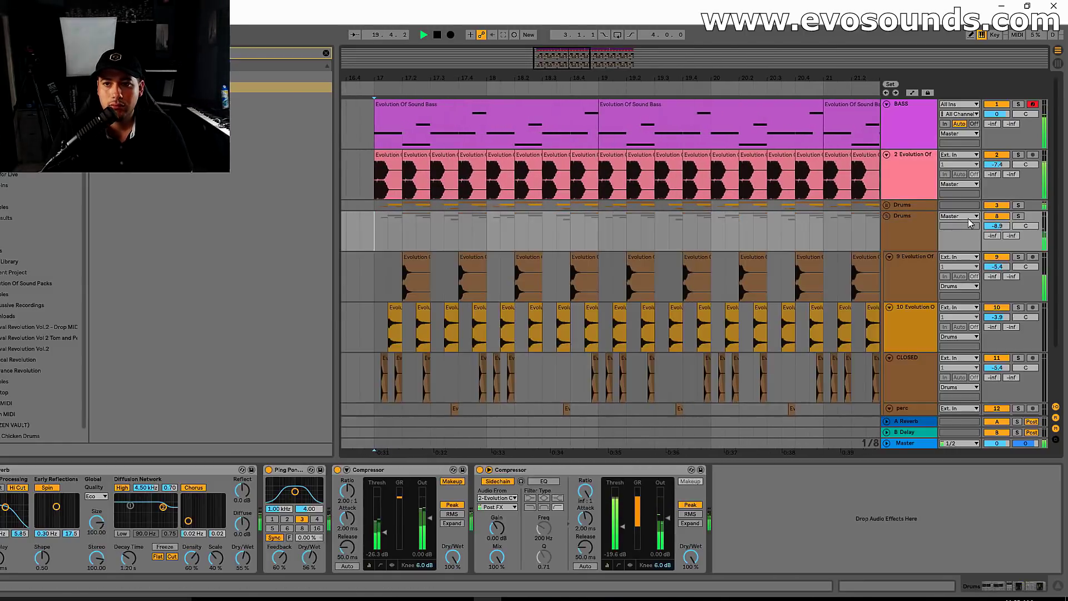
{"action": "left_click", "coordinate": [886, 215]}
{"action": "left_click", "coordinate": [899, 205]}
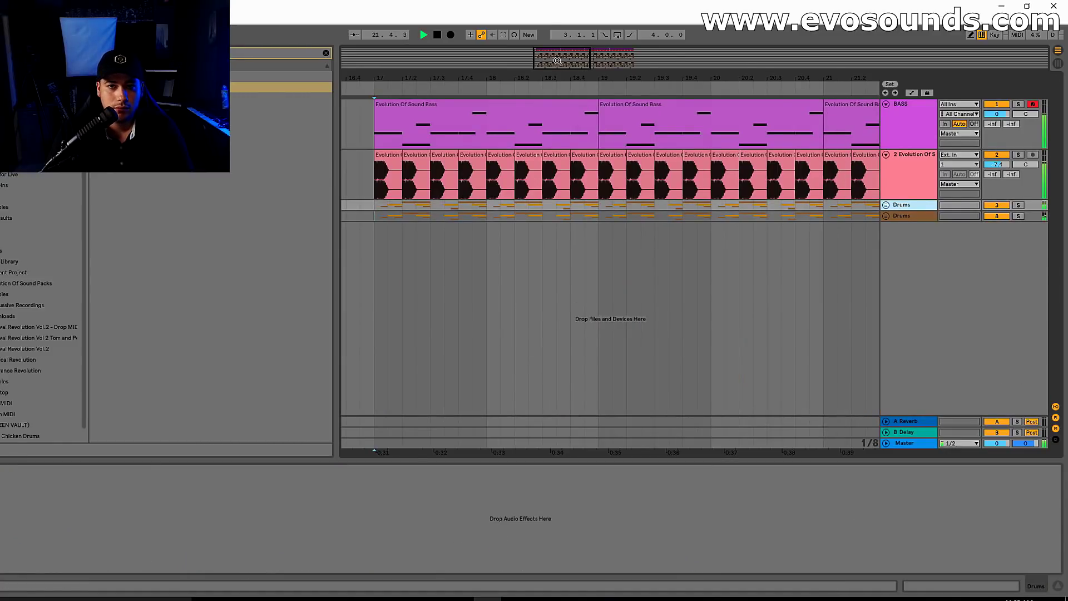
Set the duplicated group's Reverb to High quality, 1.53 s decay and 72% dry/wet, and its Ping Pong Delay filter to 1.85 kHz and 7.20.
{"action": "left_click_drag", "start_coordinate": [557, 61], "coordinate": [558, 68]}
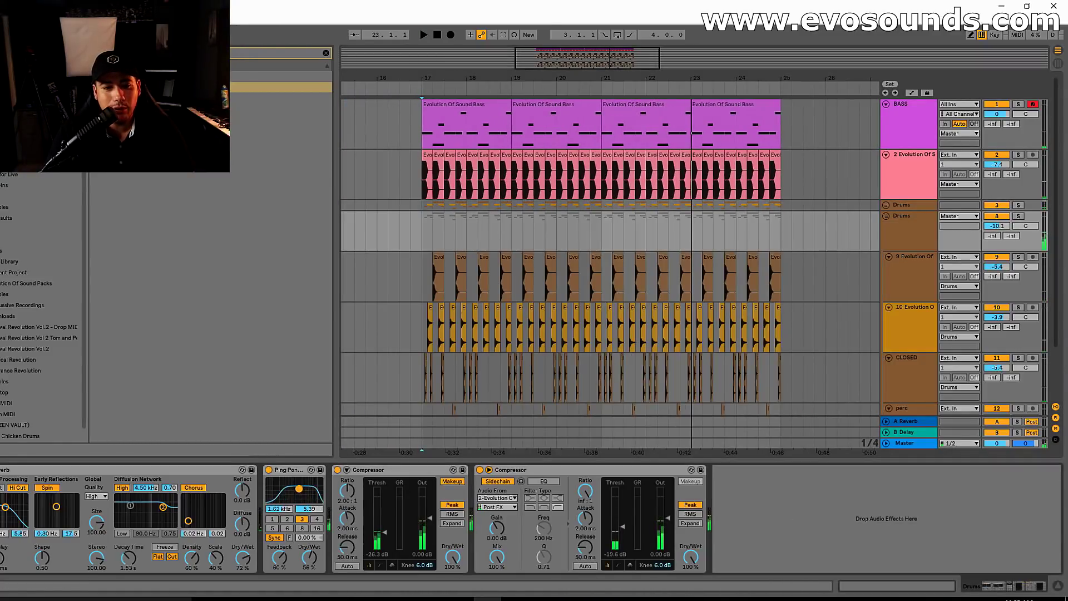
{"action": "key", "text": "space"}
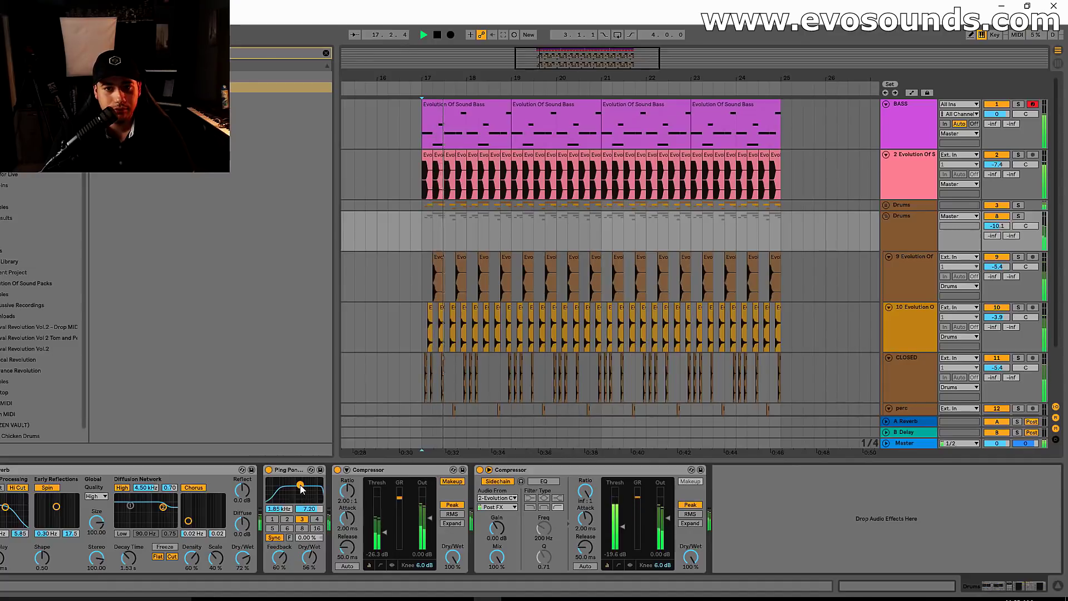
{"action": "scroll", "coordinate": [991, 206], "scroll_direction": "down", "scroll_amount": 2}
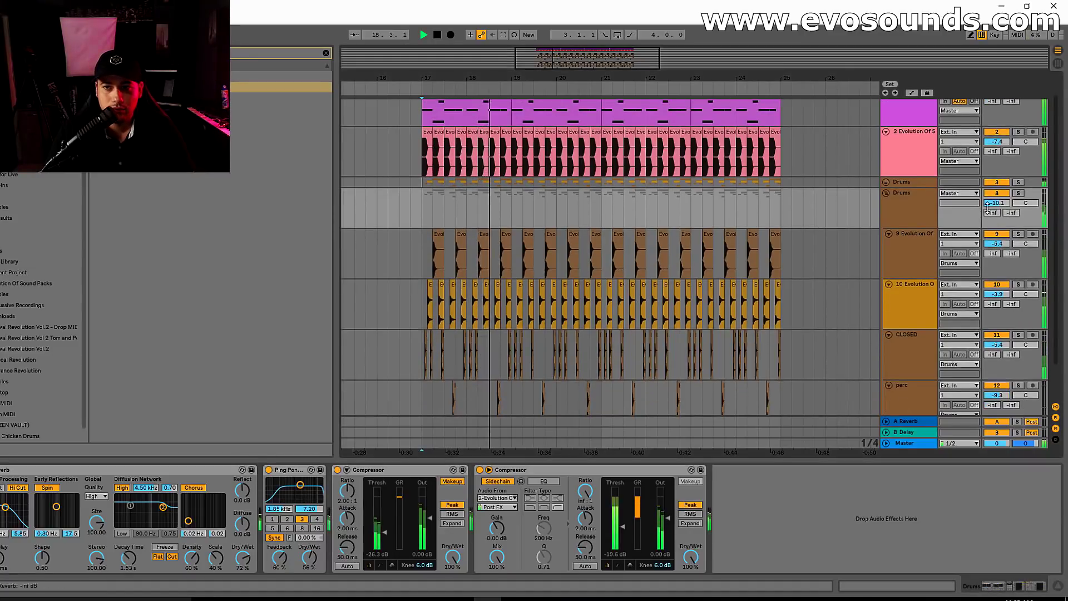
Set the duplicated Drums group's volume to -10.3 dB and check the track levels in the Session View mixer.
{"action": "left_click", "coordinate": [902, 215]}
{"action": "left_click", "coordinate": [886, 194]}
{"action": "key", "text": "Tab"}
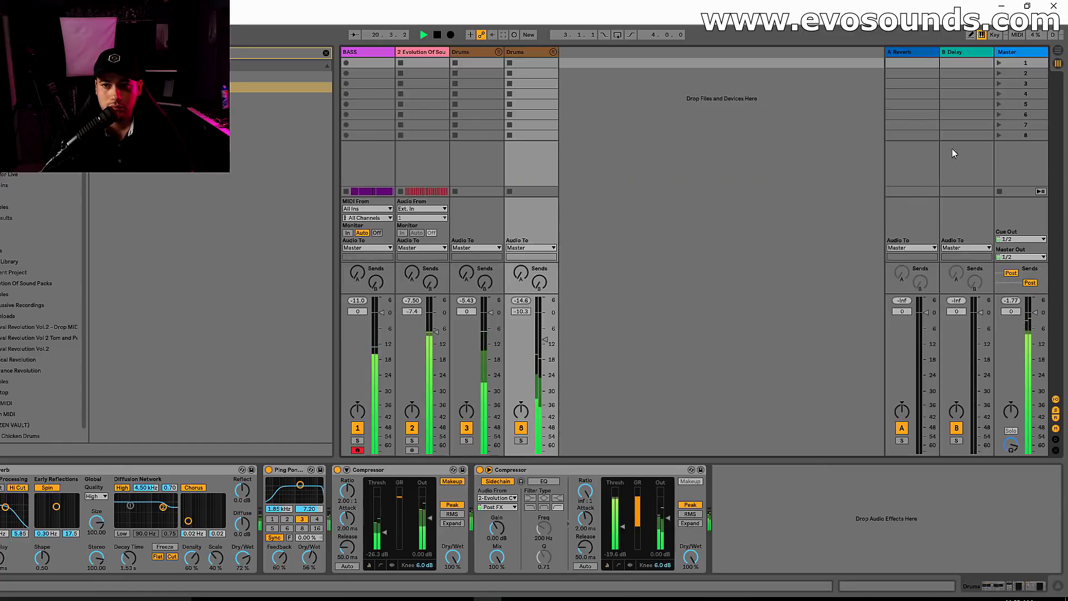
{"action": "left_click", "coordinate": [1016, 54]}
{"action": "key", "text": "Tab"}
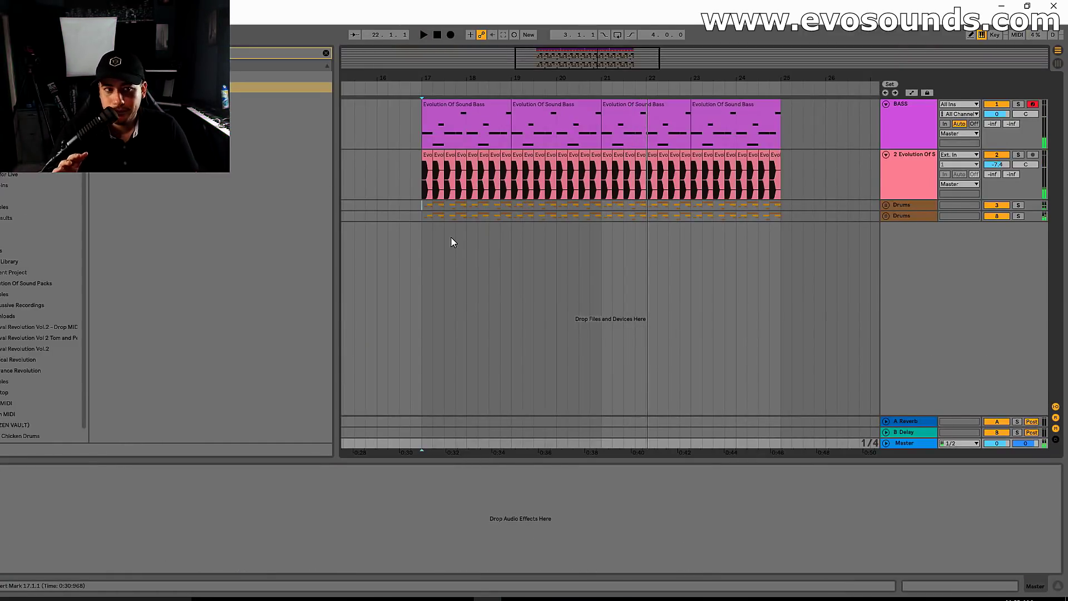
Find the Flanger and add it between the Ping Pong Delay and the first Compressor on the duplicated Drums group.
{"action": "left_click_drag", "start_coordinate": [607, 52], "coordinate": [588, 71]}
{"action": "left_click", "coordinate": [887, 217]}
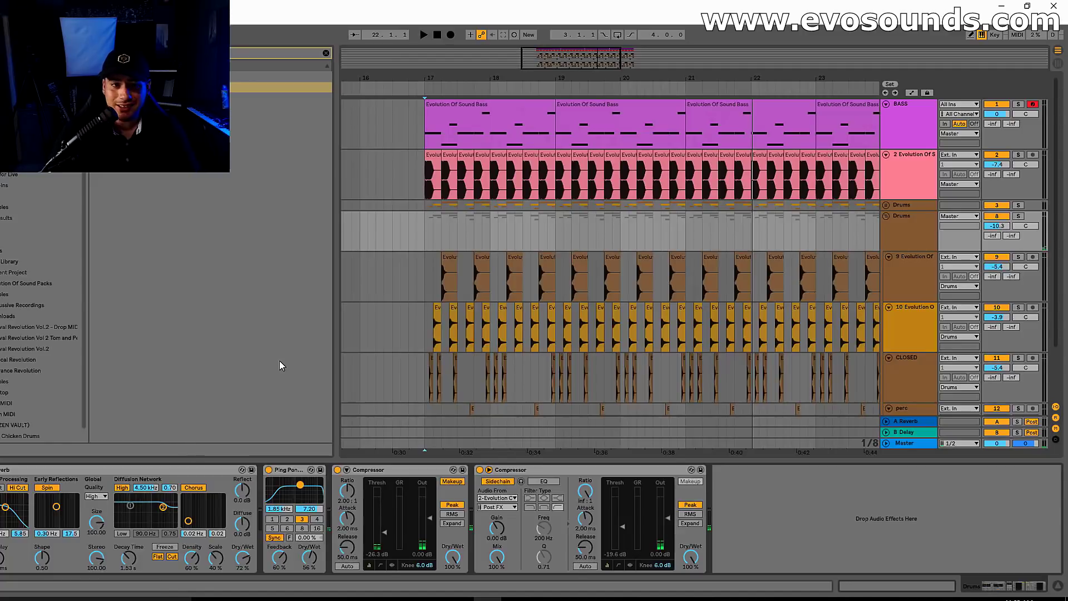
{"action": "left_click", "coordinate": [327, 53]}
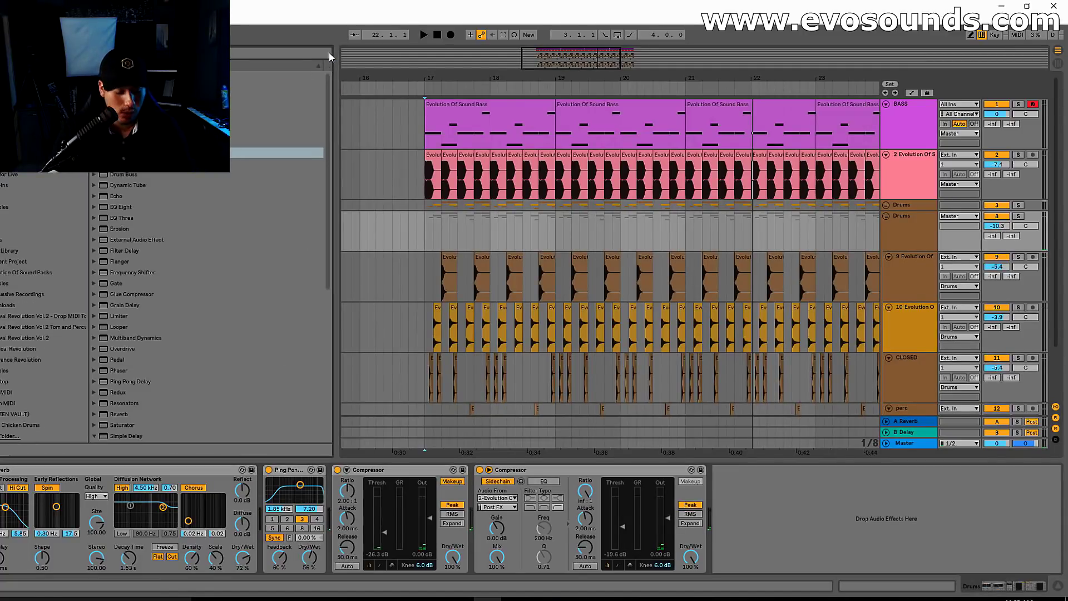
{"action": "left_click", "coordinate": [329, 52]}
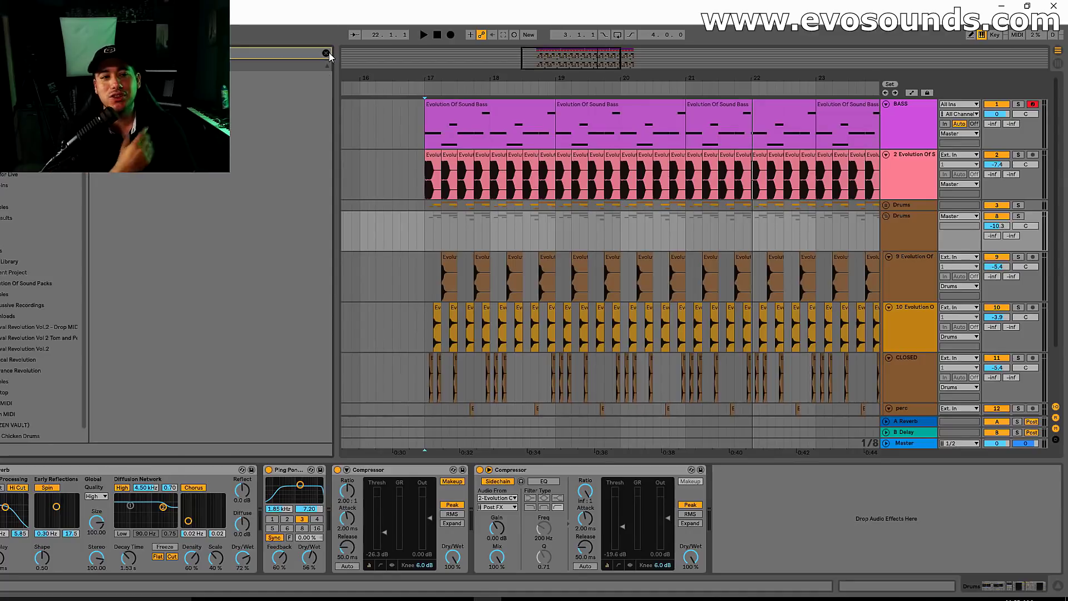
{"action": "left_click_drag", "start_coordinate": [167, 87], "coordinate": [340, 527]}
Lower the duplicated Drums group's volume to -14.6 dB while auditioning it in the mix.
{"action": "key", "text": "space"}
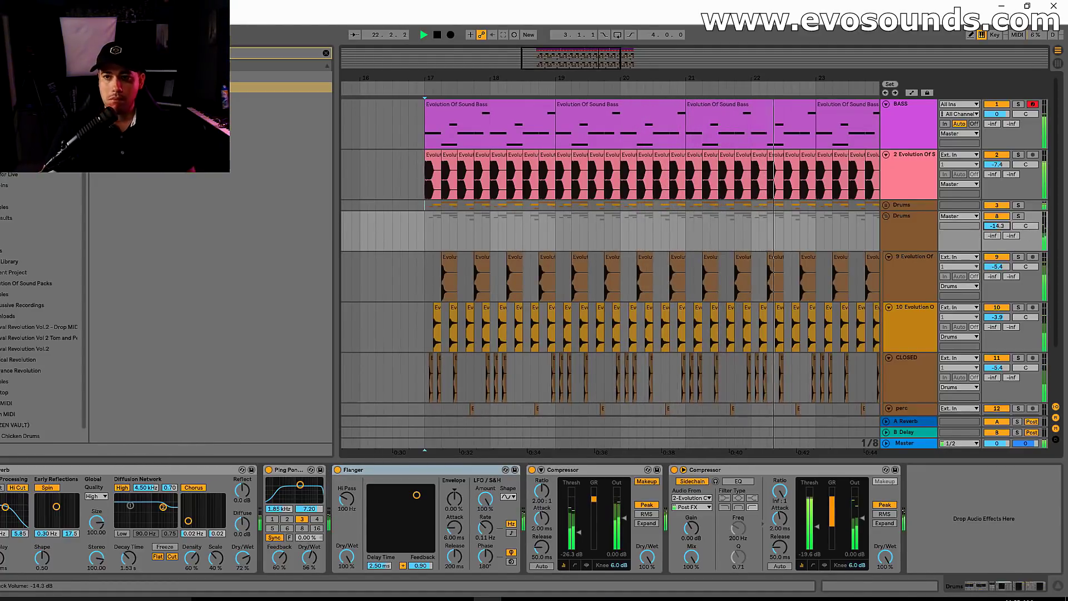
{"action": "key", "text": "space"}
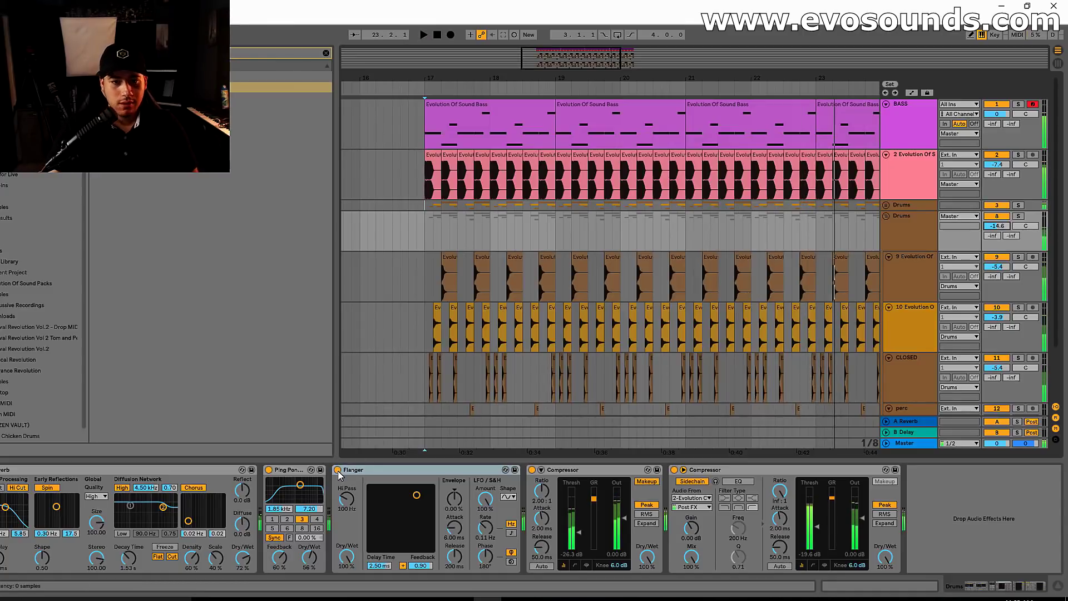
{"action": "key", "text": "space"}
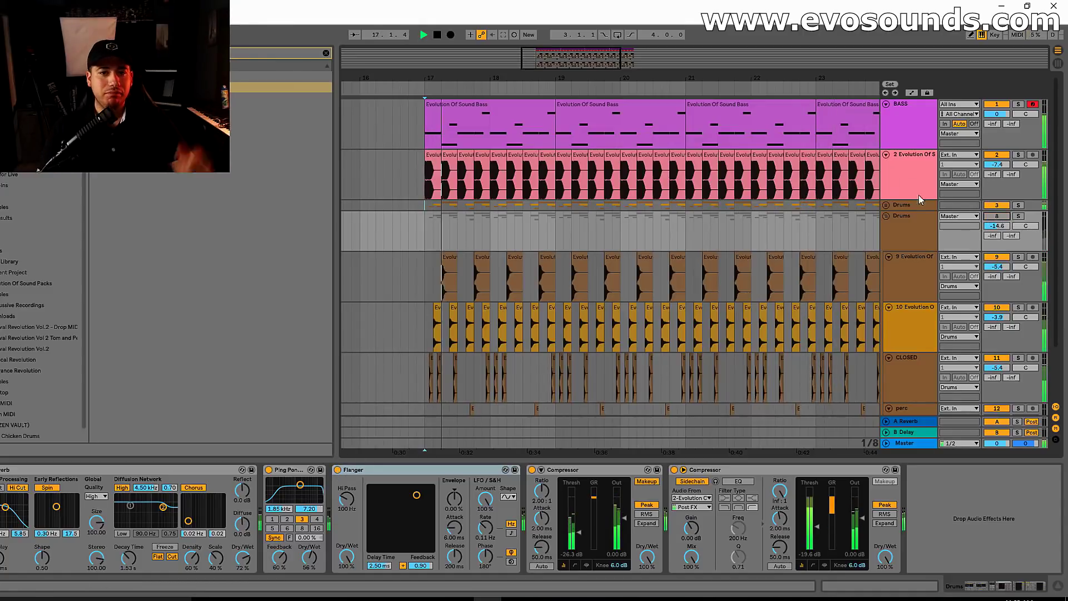
{"action": "key", "text": "space"}
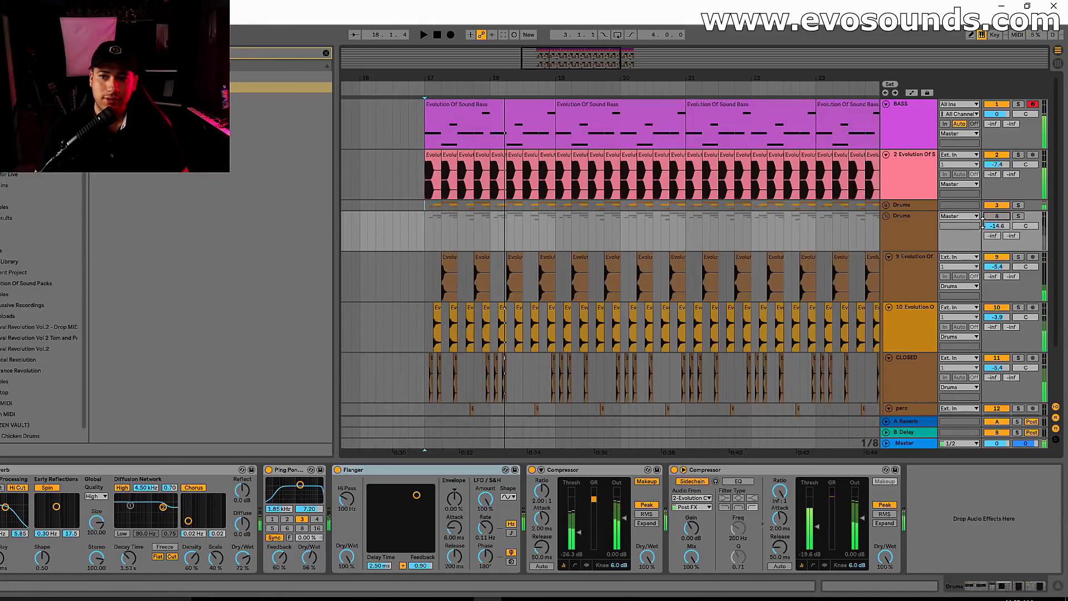
{"action": "key", "text": "space"}
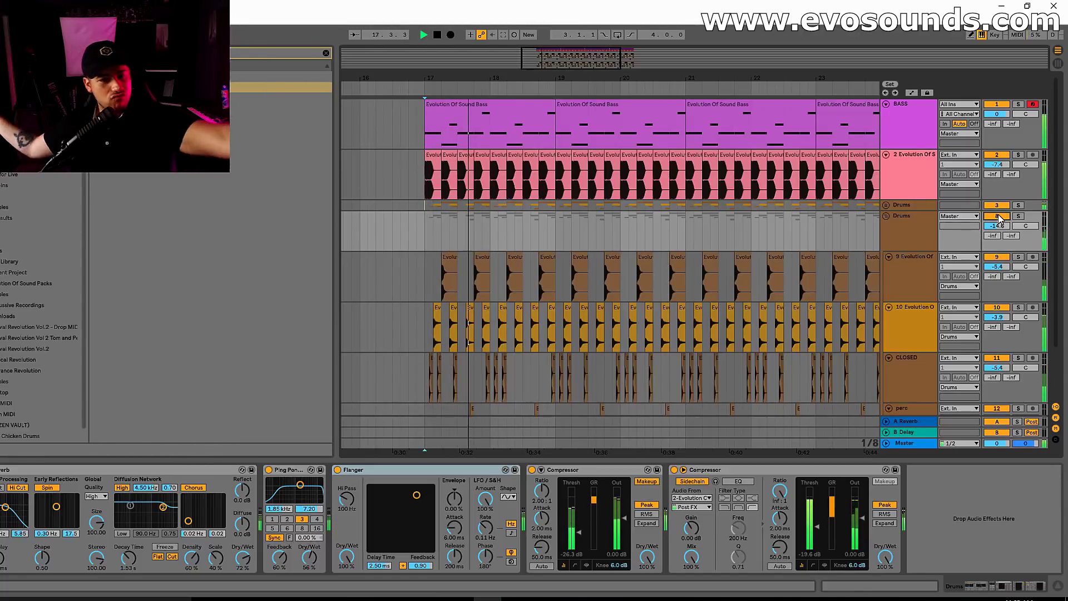
{"action": "key", "text": "space"}
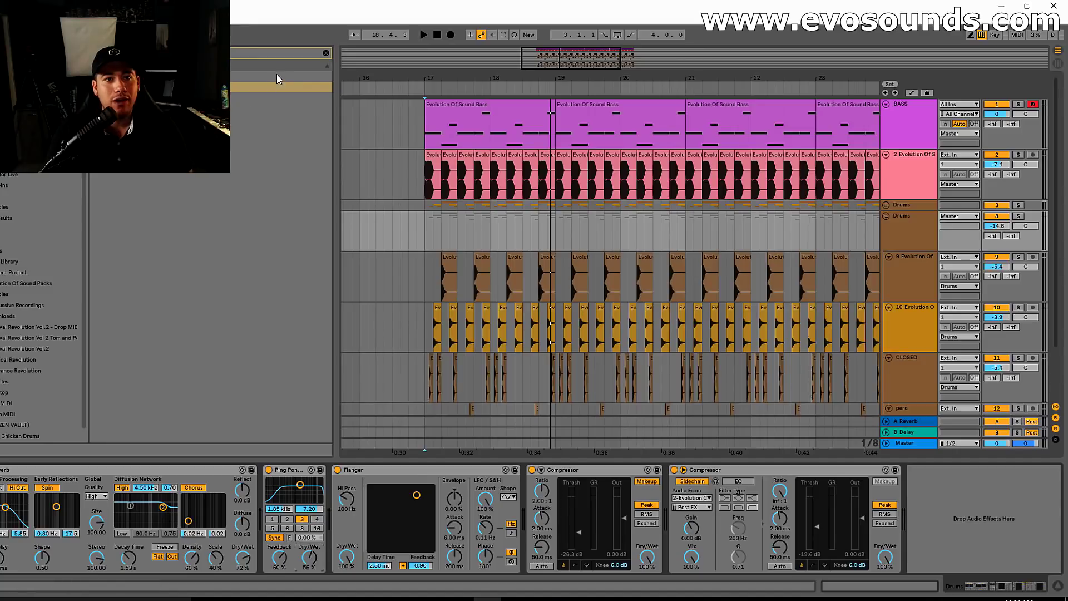
Find the Chorus effect and put it in place of the Flanger on the duplicated Drums group.
{"action": "left_click", "coordinate": [326, 54]}
{"action": "type", "text": "eq"}
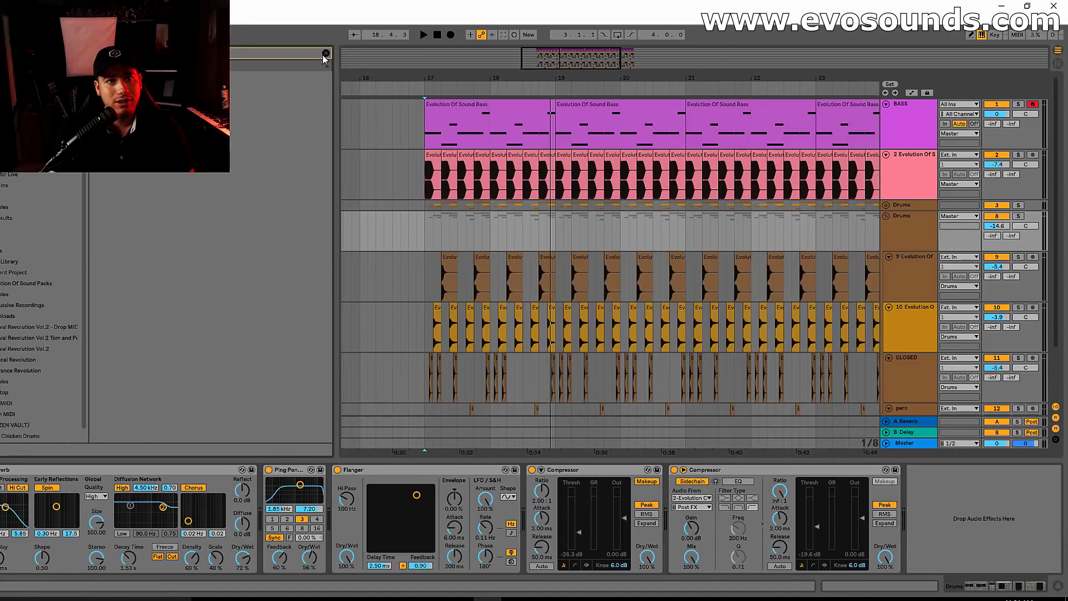
{"action": "left_click_drag", "start_coordinate": [183, 87], "coordinate": [445, 531]}
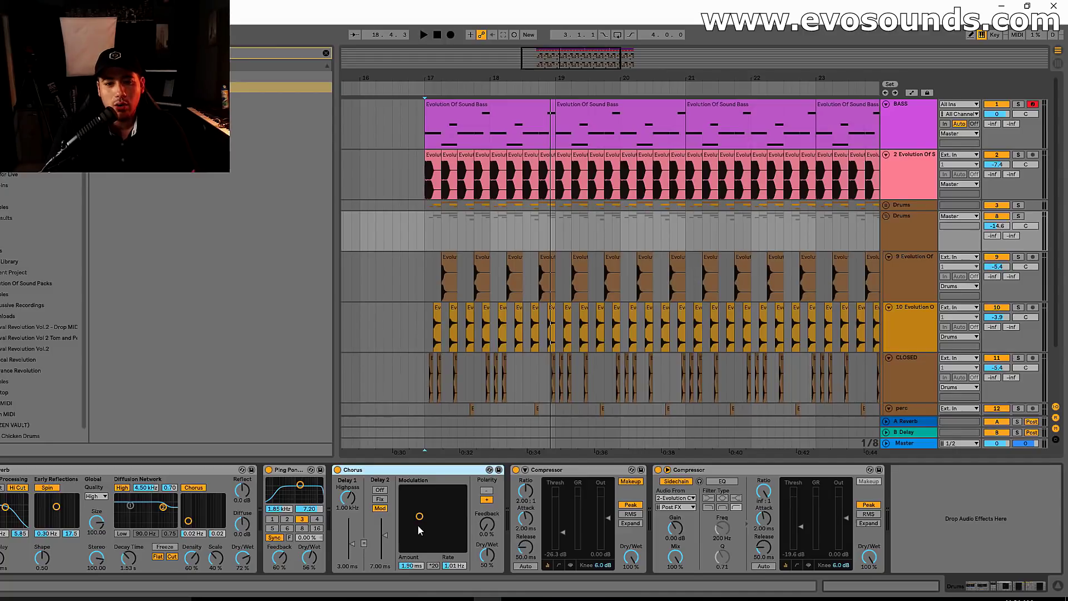
Set the Chorus to 5.78 ms amount, 0.03 Hz rate, 71% feedback and 98% dry/wet while the loop plays.
{"action": "key", "text": "space"}
{"action": "left_click_drag", "start_coordinate": [419, 517], "coordinate": [433, 503]}
{"action": "left_click_drag", "start_coordinate": [485, 525], "coordinate": [485, 492]}
{"action": "left_click_drag", "start_coordinate": [487, 555], "coordinate": [486, 510]}
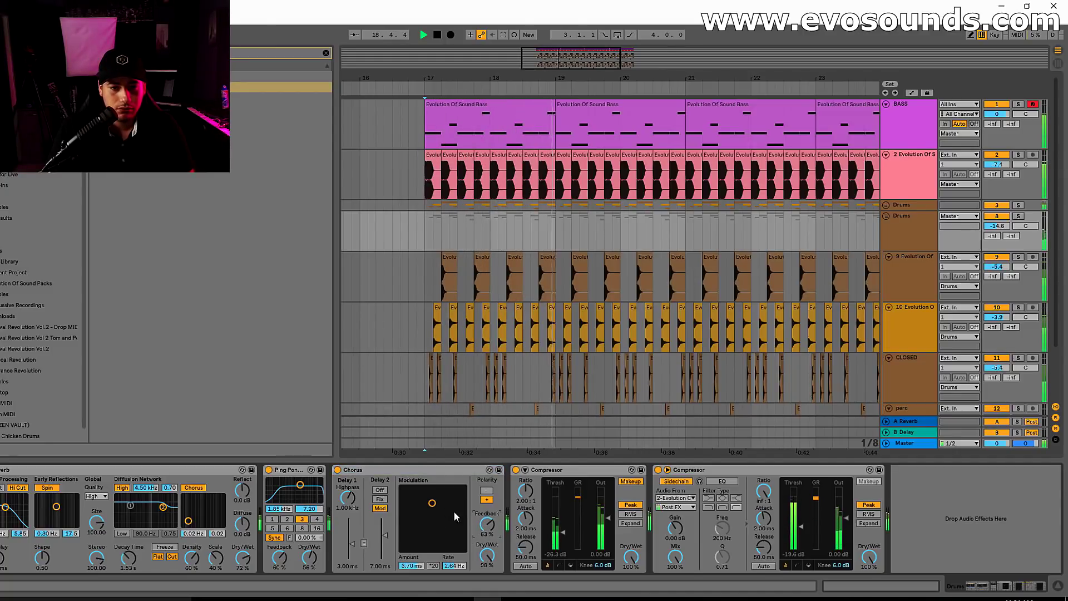
{"action": "left_click_drag", "start_coordinate": [465, 521], "coordinate": [487, 518]}
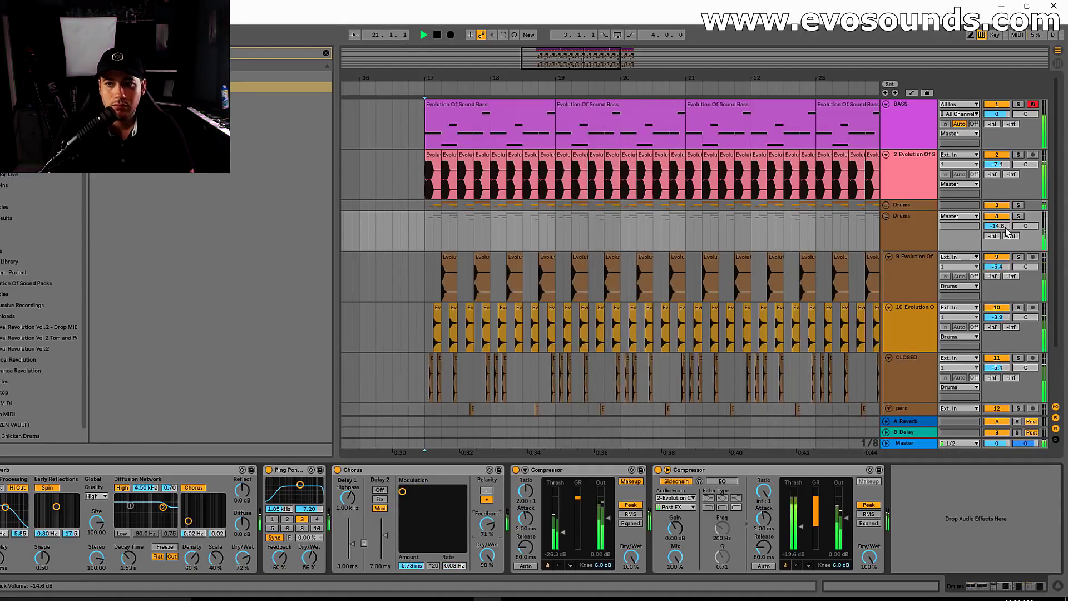
Stop playback, deactivate the duplicated Drums group and fold its tracks.
{"action": "left_click", "coordinate": [910, 251]}
{"action": "key", "text": "space"}
{"action": "left_click", "coordinate": [998, 224]}
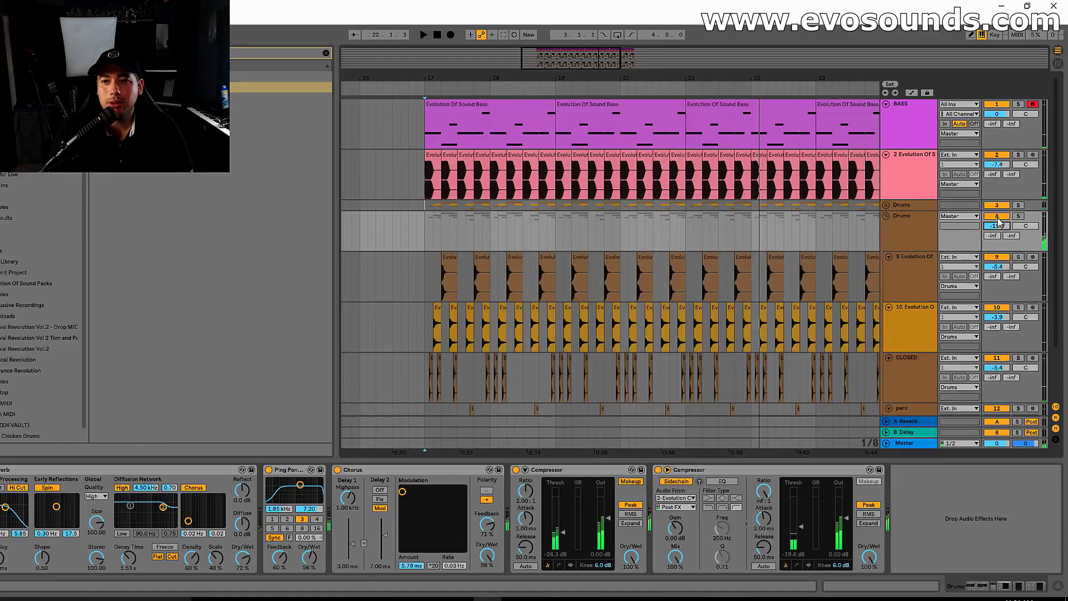
{"action": "left_click", "coordinate": [921, 225]}
{"action": "left_click", "coordinate": [886, 215]}
Play the loop from bar 17 to hear the mix without the duplicated Drums group.
{"action": "left_click_drag", "start_coordinate": [591, 78], "coordinate": [530, 71]}
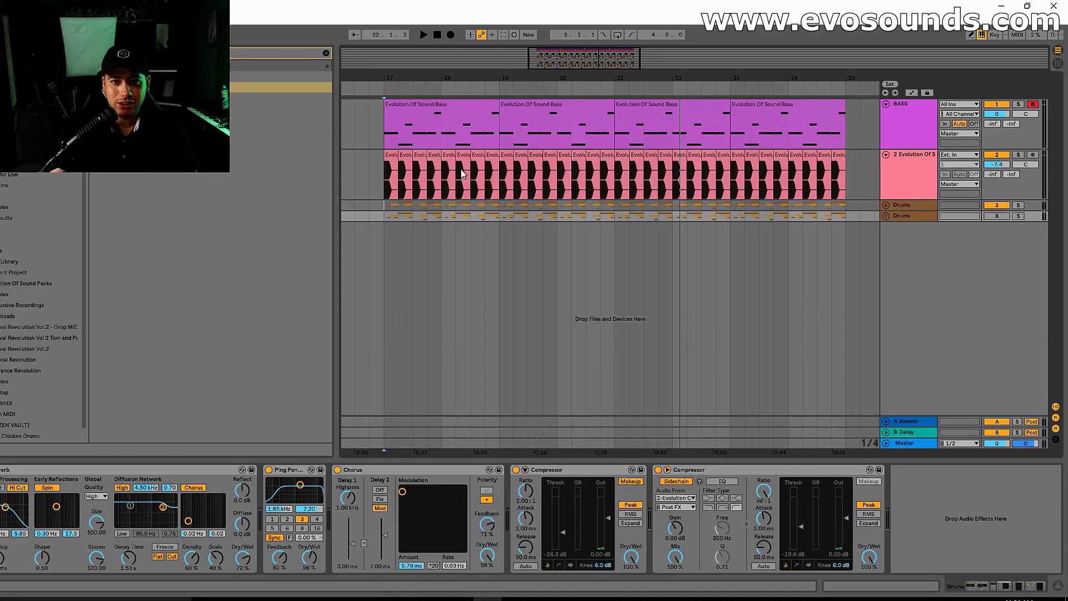
{"action": "left_click", "coordinate": [455, 198]}
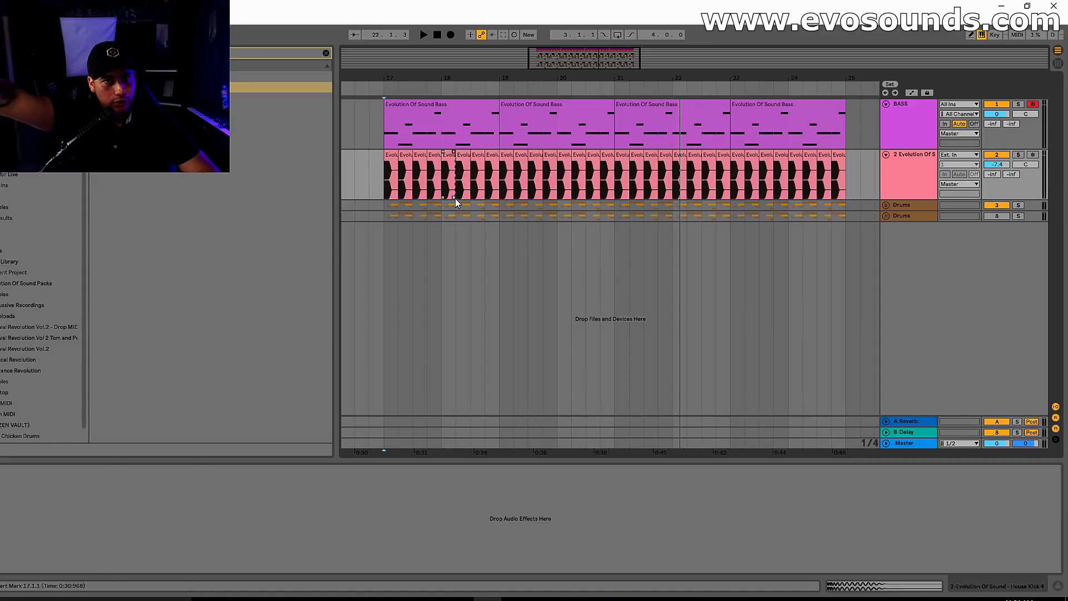
{"action": "key", "text": "space"}
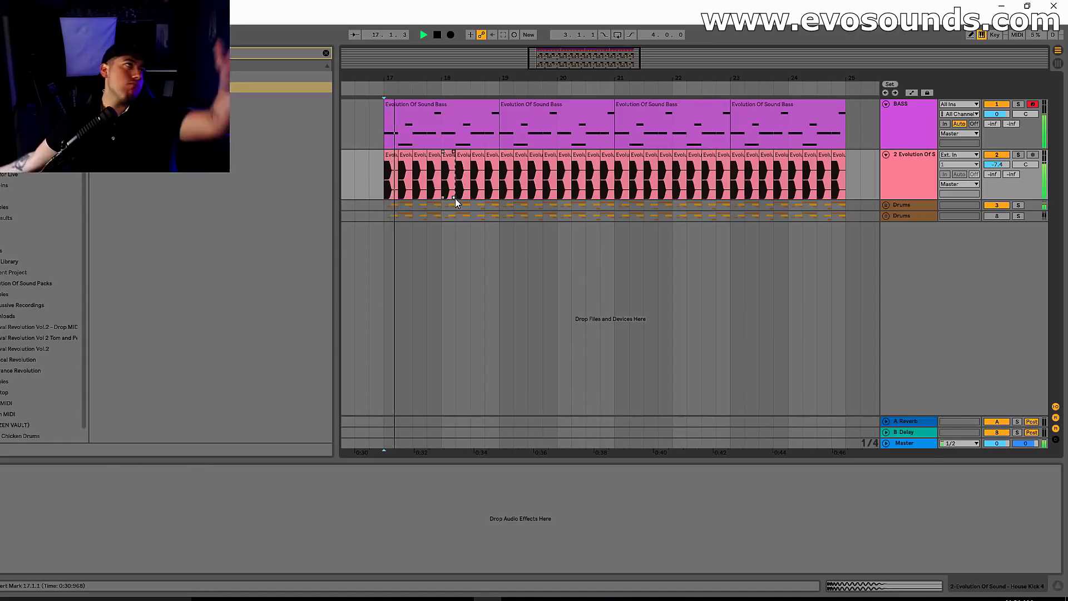